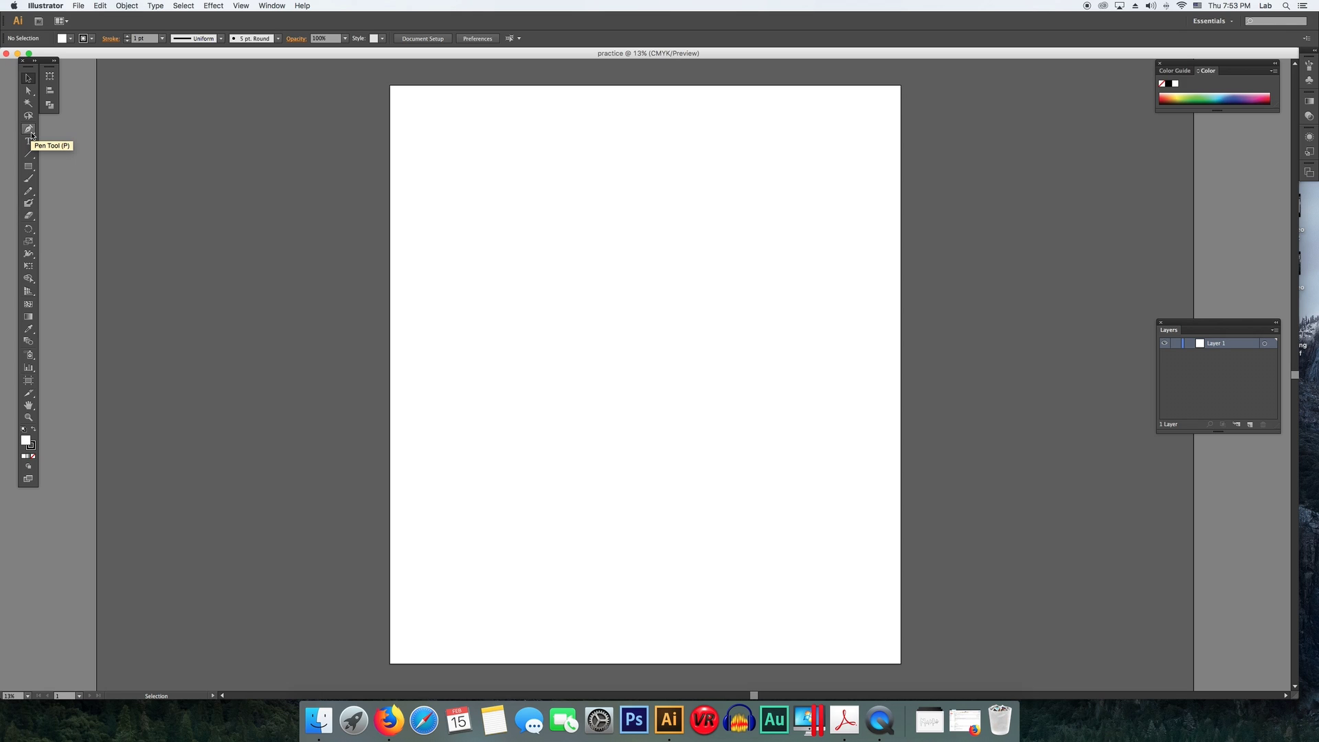
# - Draw a five-pointed star outline with the Pen tool by placing straight anchor points and closing the path
pyautogui.click(30, 132)
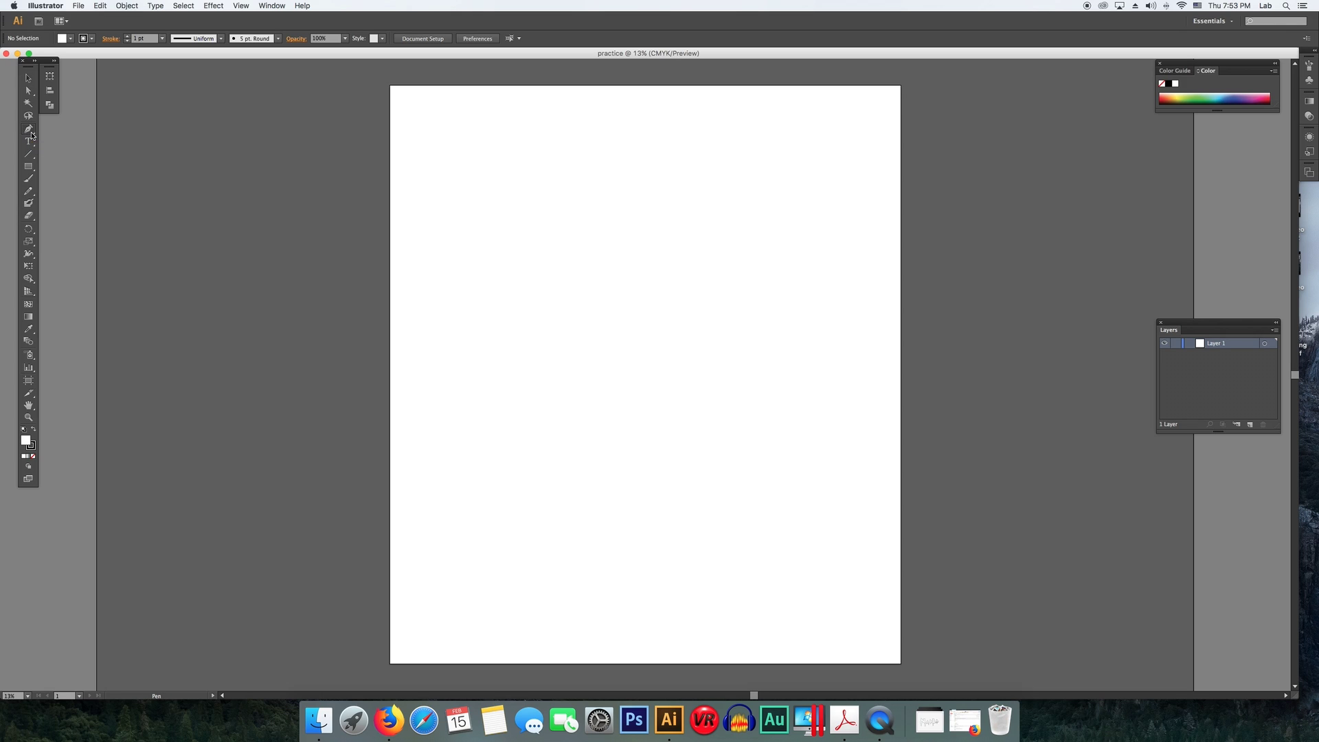
pyautogui.click(514, 170)
pyautogui.click(526, 125)
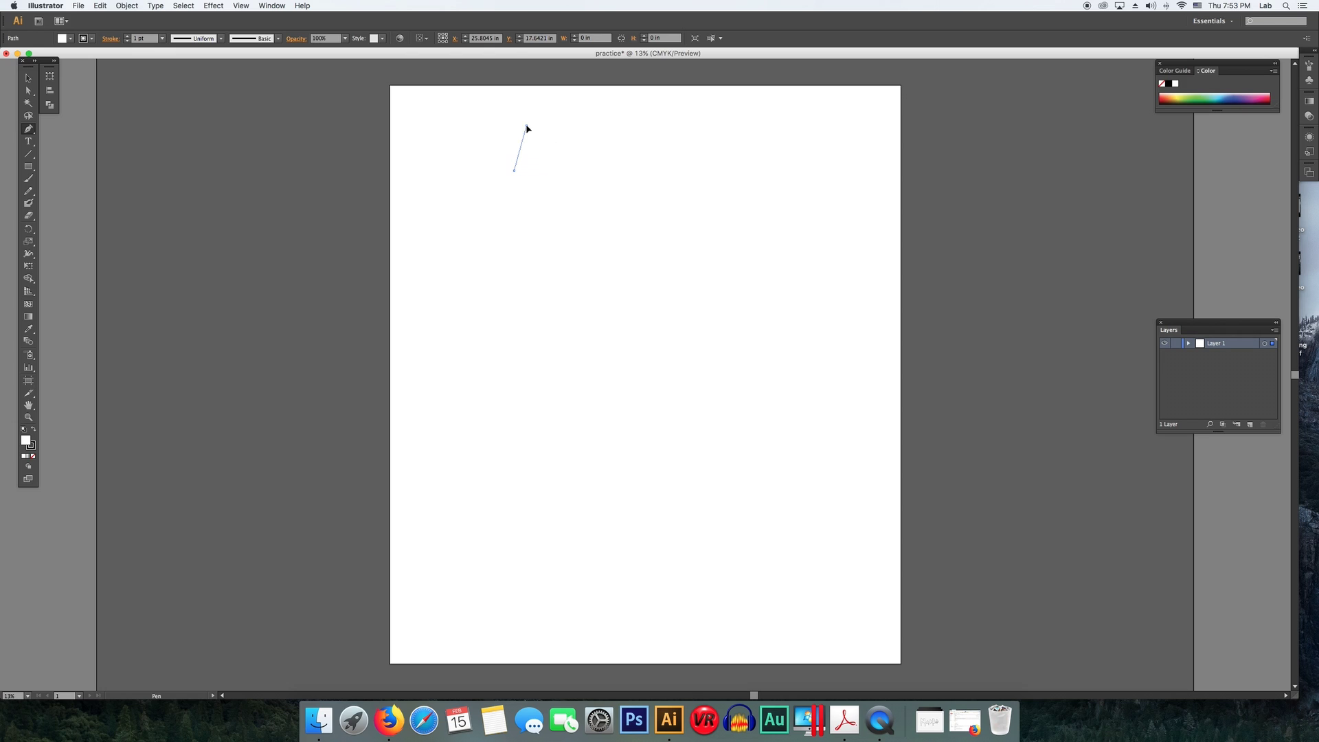
pyautogui.click(545, 170)
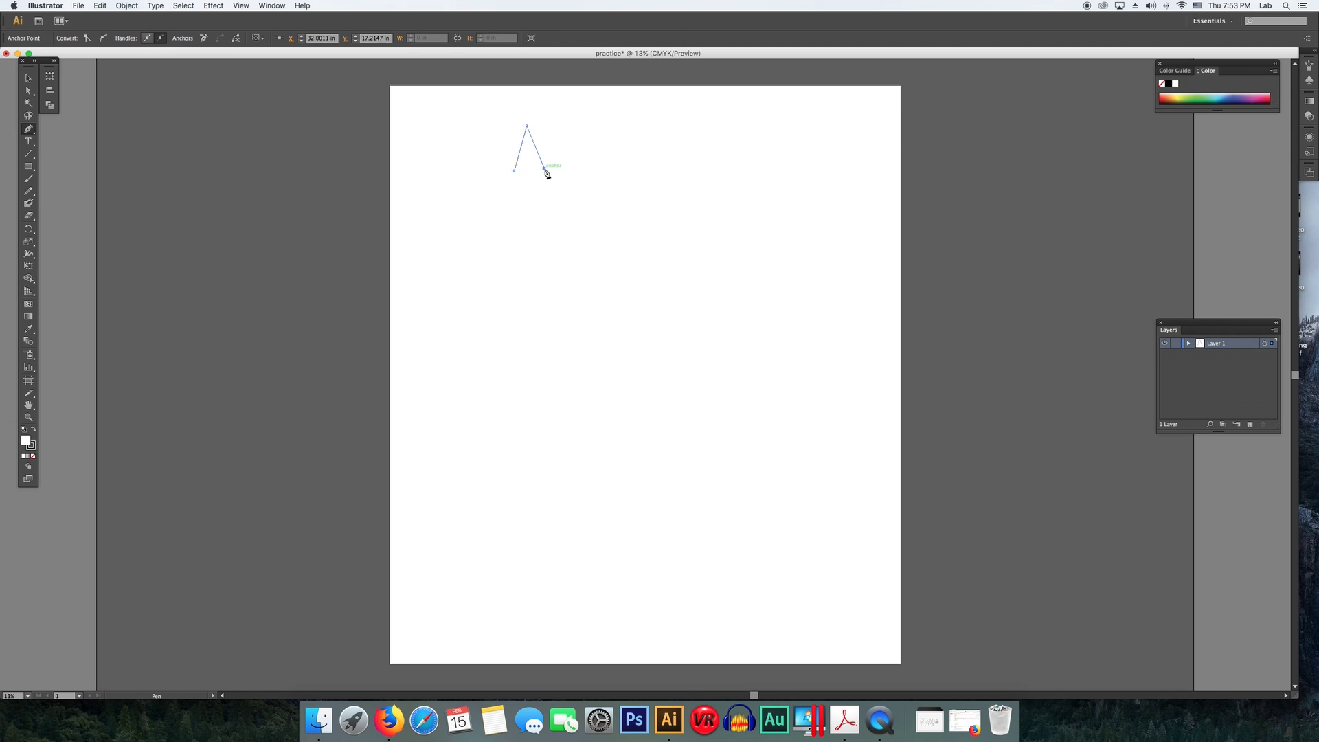
pyautogui.click(589, 168)
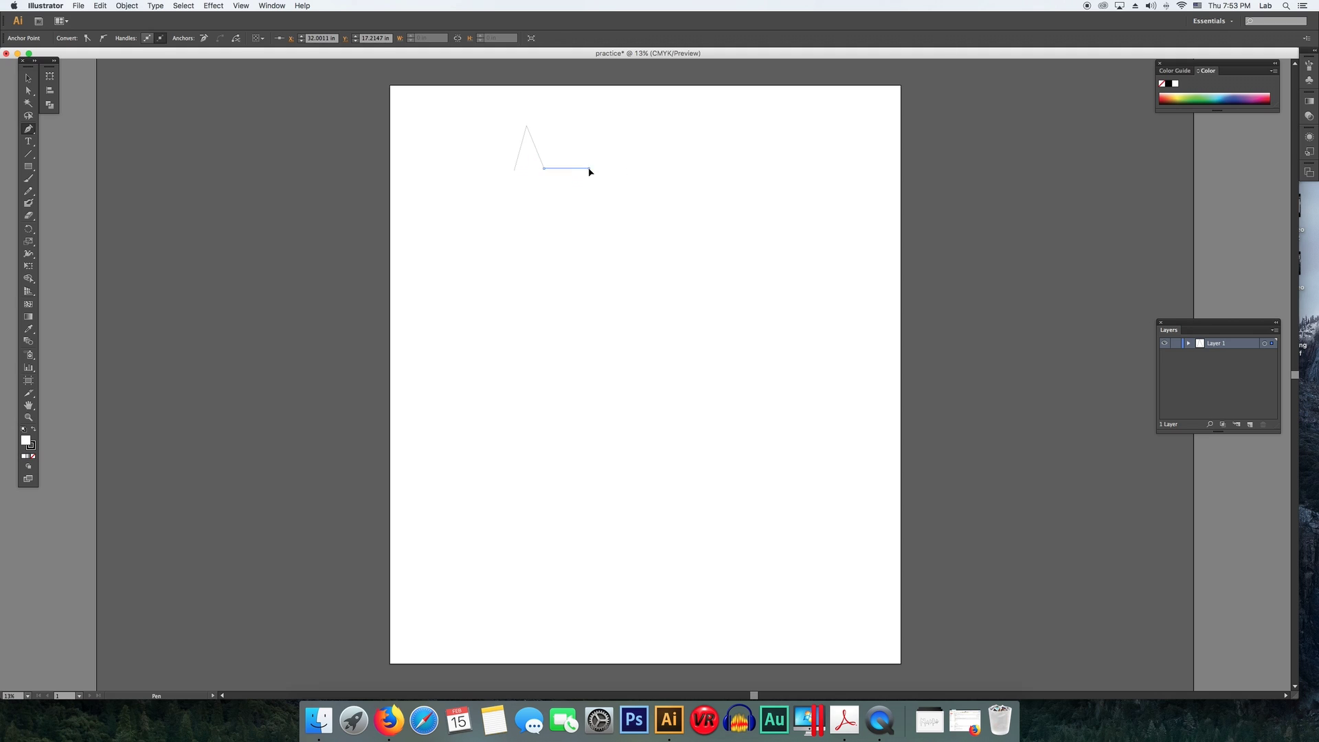
pyautogui.click(554, 193)
pyautogui.click(586, 211)
pyautogui.click(528, 201)
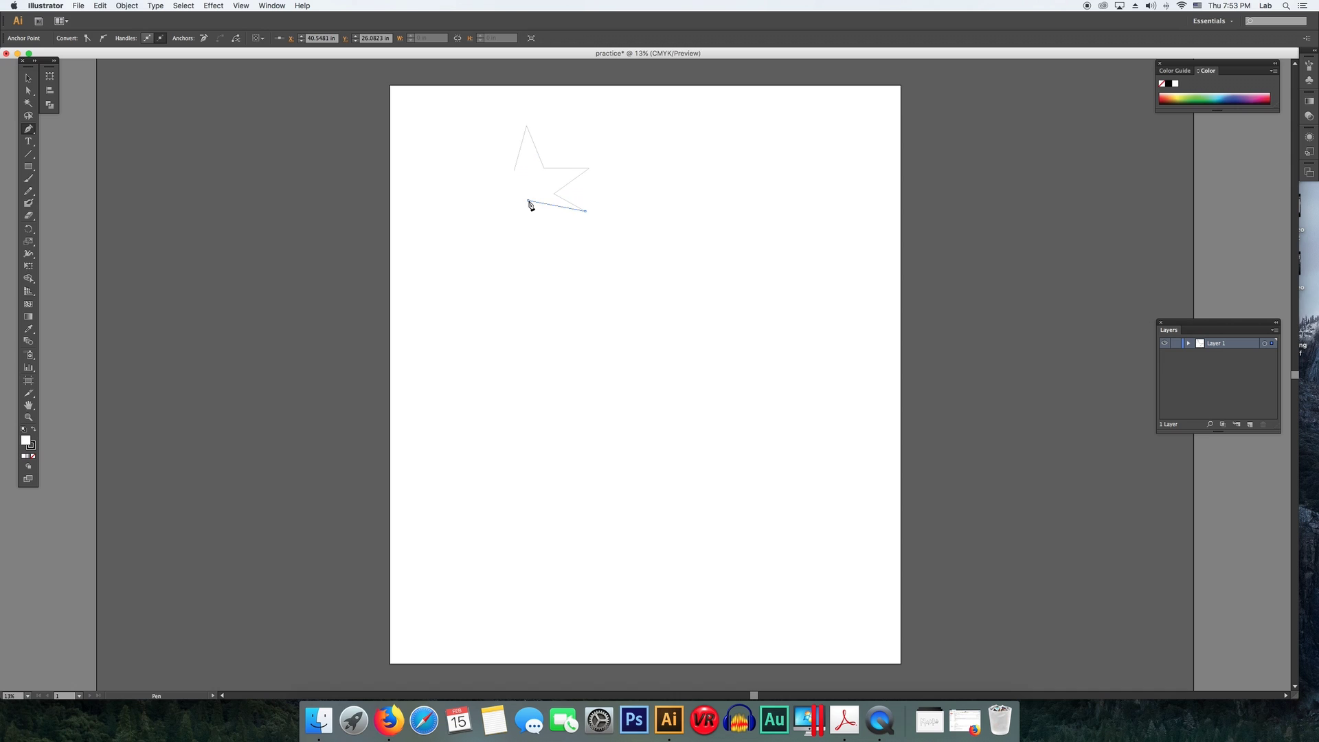
pyautogui.click(501, 227)
pyautogui.click(508, 191)
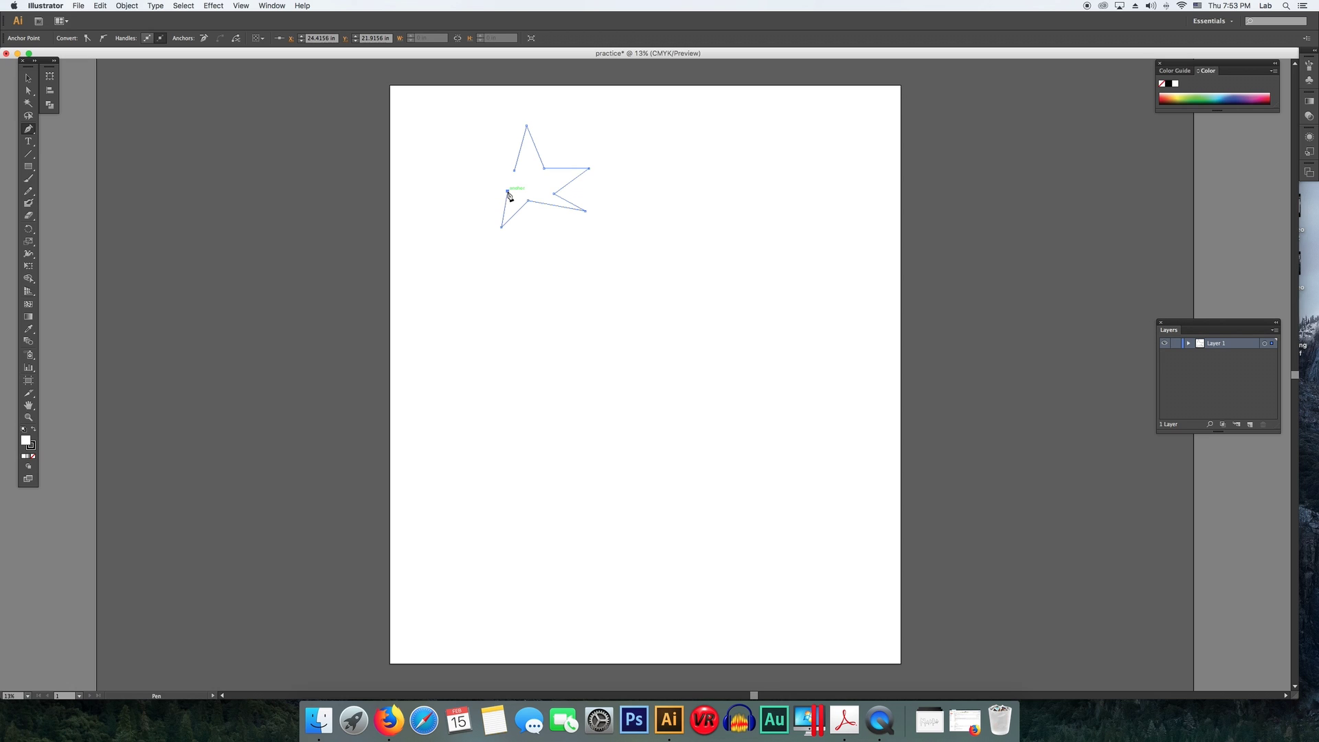
pyautogui.click(458, 176)
pyautogui.click(515, 171)
# - Draw a curved path with the Pen tool and adjust its anchor and handles with the Selection tool
pyautogui.click(788, 198)
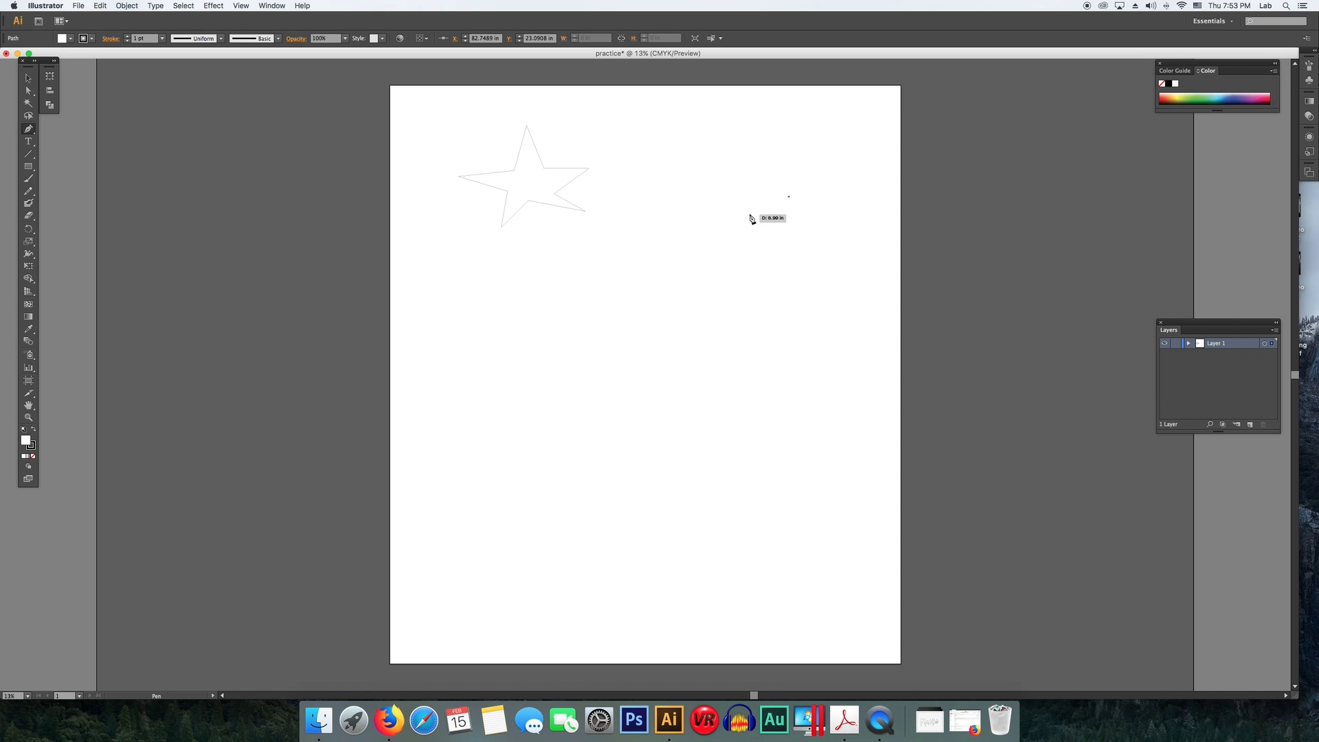
pyautogui.moveTo(737, 235); pyautogui.dragTo(712, 203)
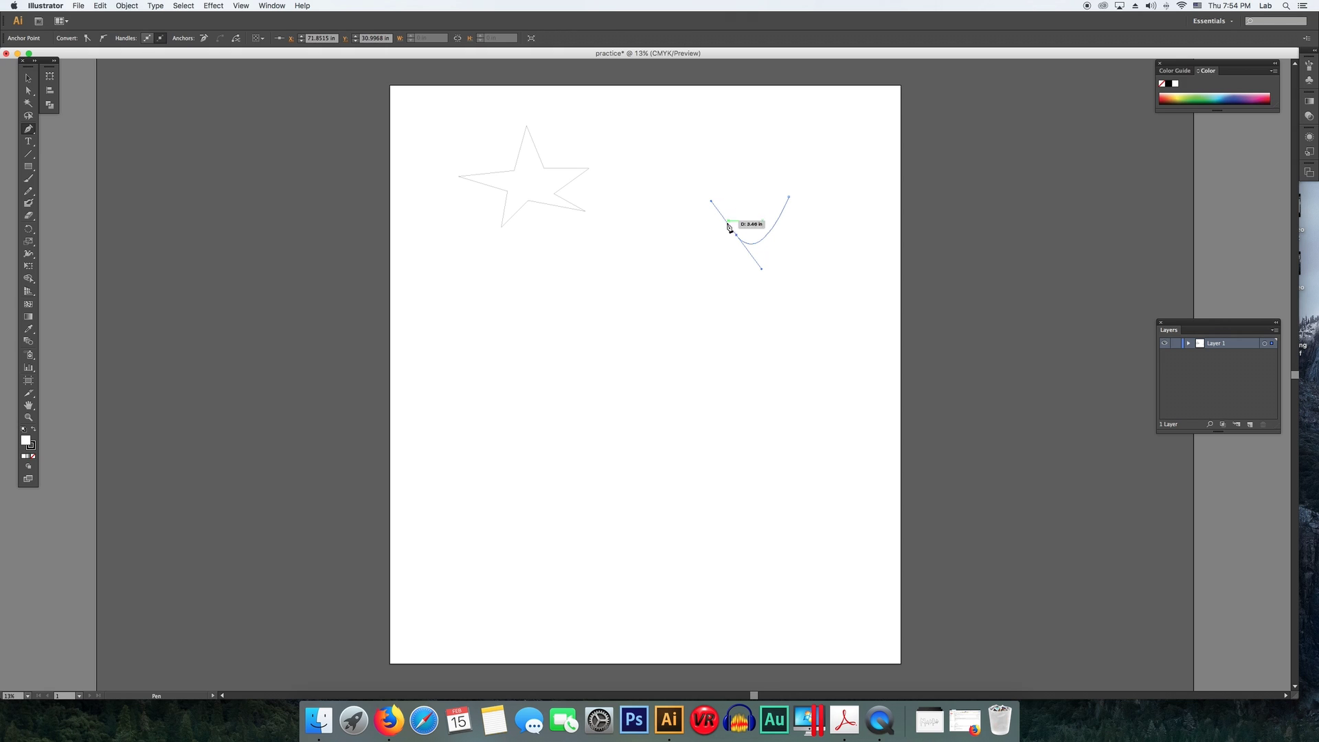
pyautogui.click(29, 80)
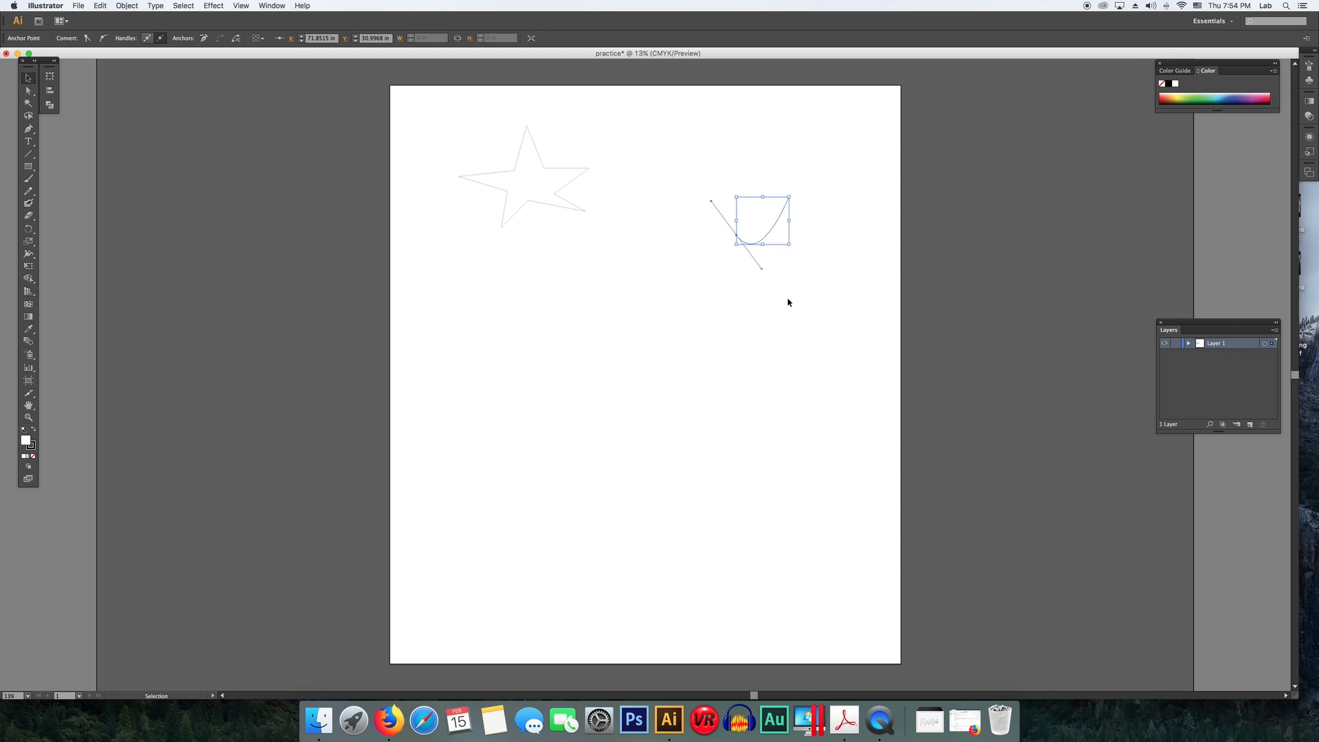
pyautogui.moveTo(762, 272)
pyautogui.mouseDown()
pyautogui.moveTo(728, 272)
pyautogui.moveTo(786, 274)
pyautogui.mouseUp()
pyautogui.moveTo(702, 208); pyautogui.dragTo(786, 271)
pyautogui.moveTo(707, 211); pyautogui.dragTo(692, 210)
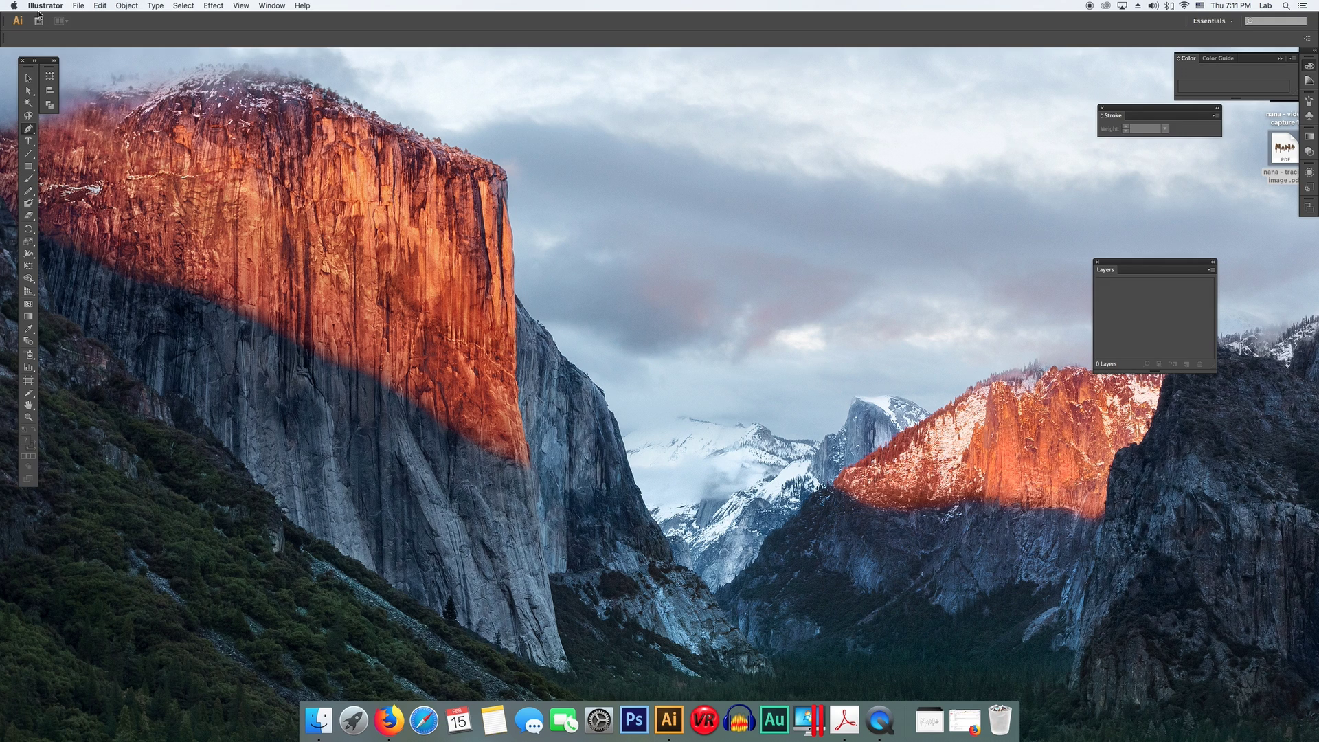
# - Create a new document named nana
pyautogui.click(79, 6)
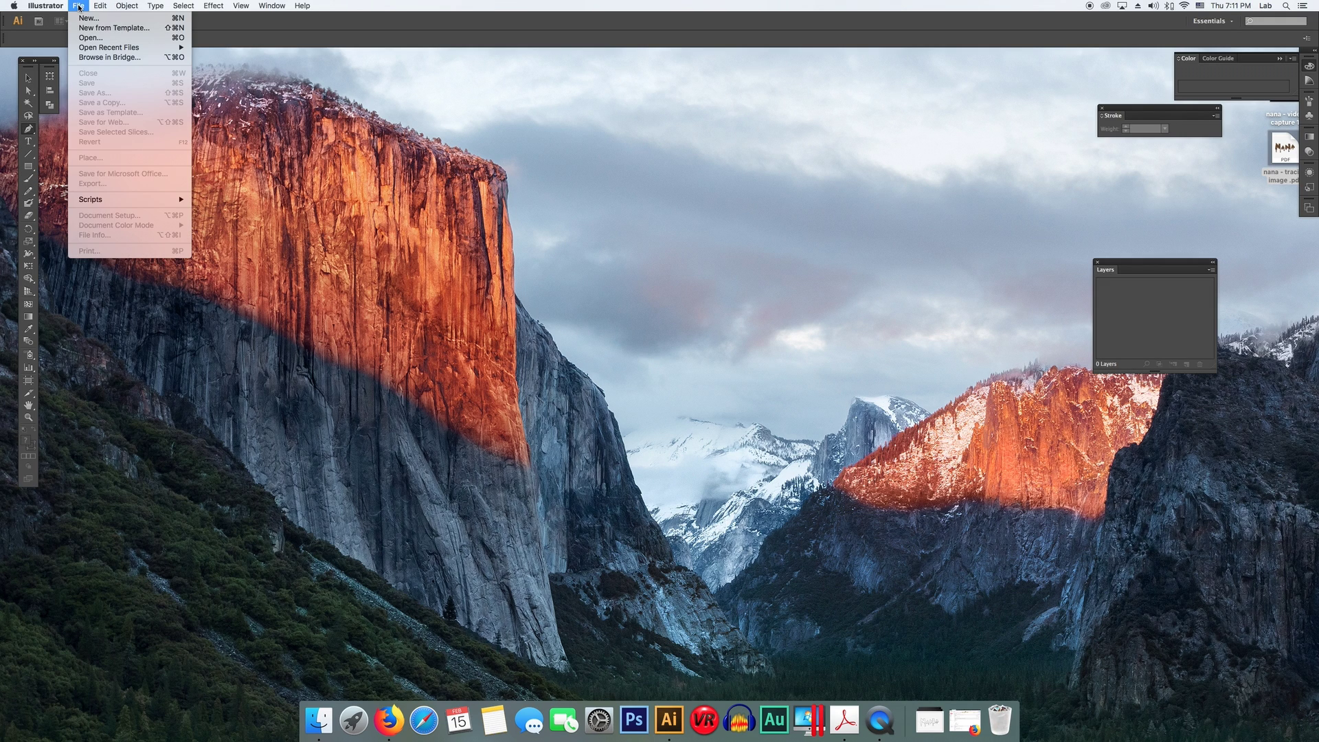
pyautogui.click(80, 18)
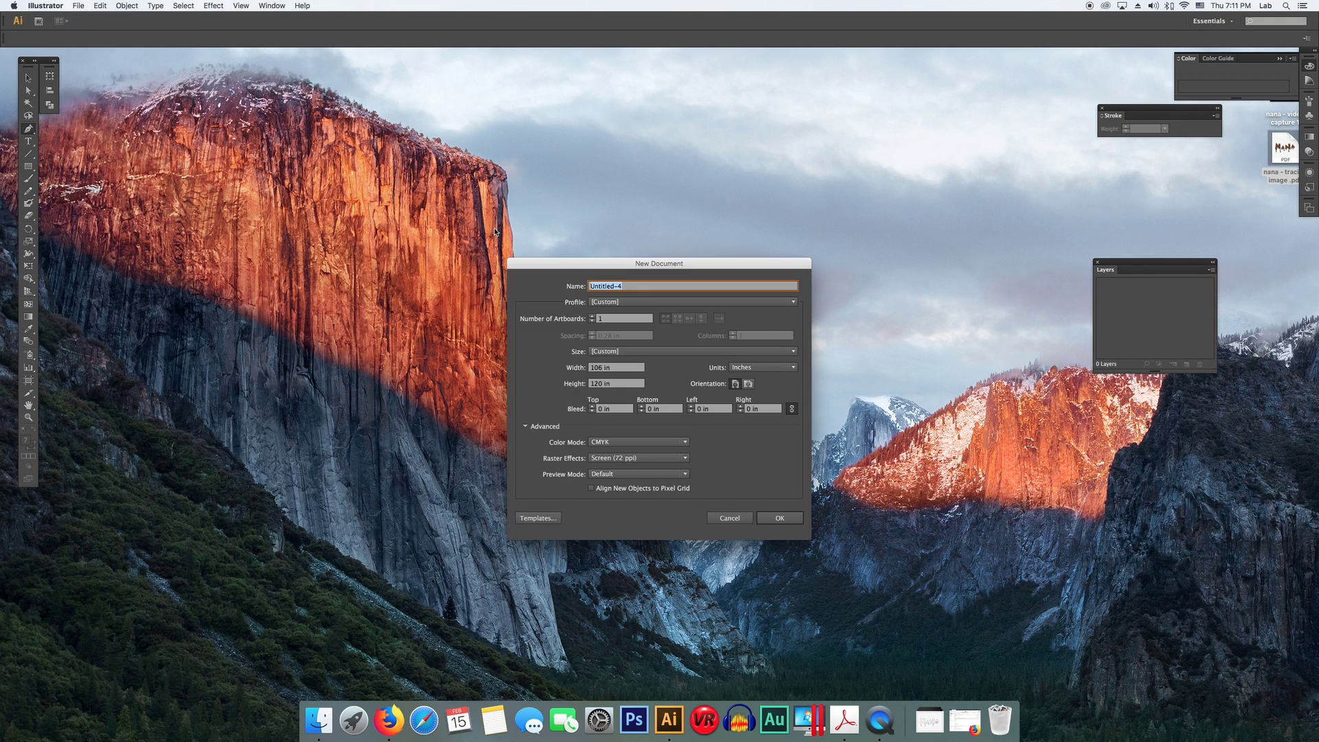
pyautogui.write('nana - 1')
pyautogui.press('Return')
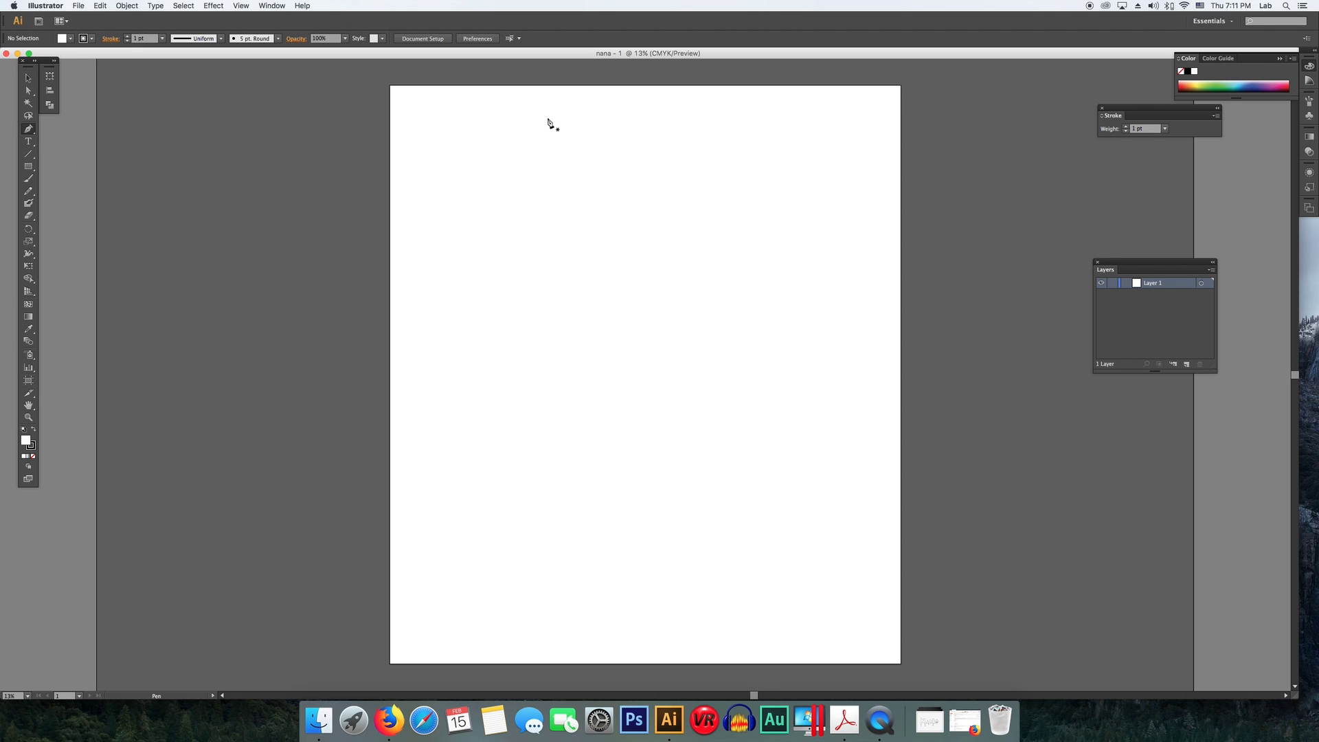
# - Place the image 001.jpg and scale it up to span the artboard's width
pyautogui.click(78, 6)
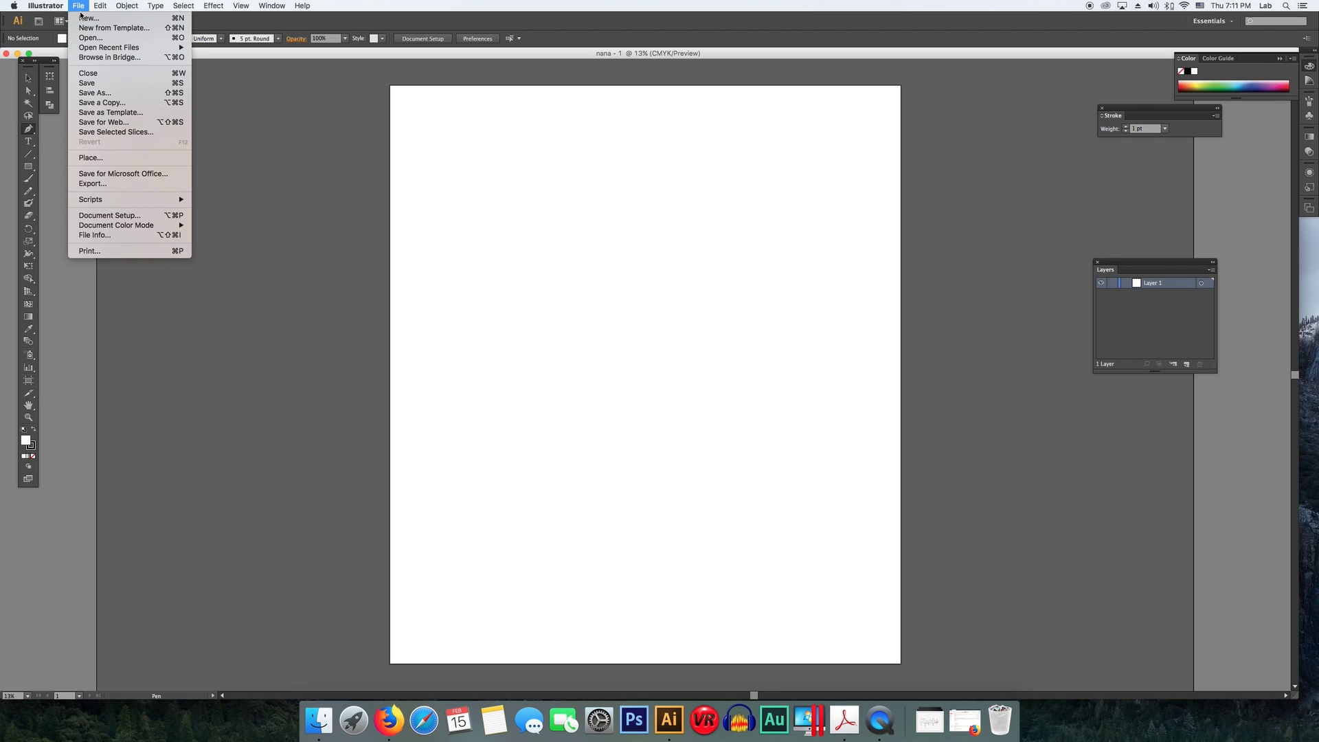
pyautogui.click(145, 160)
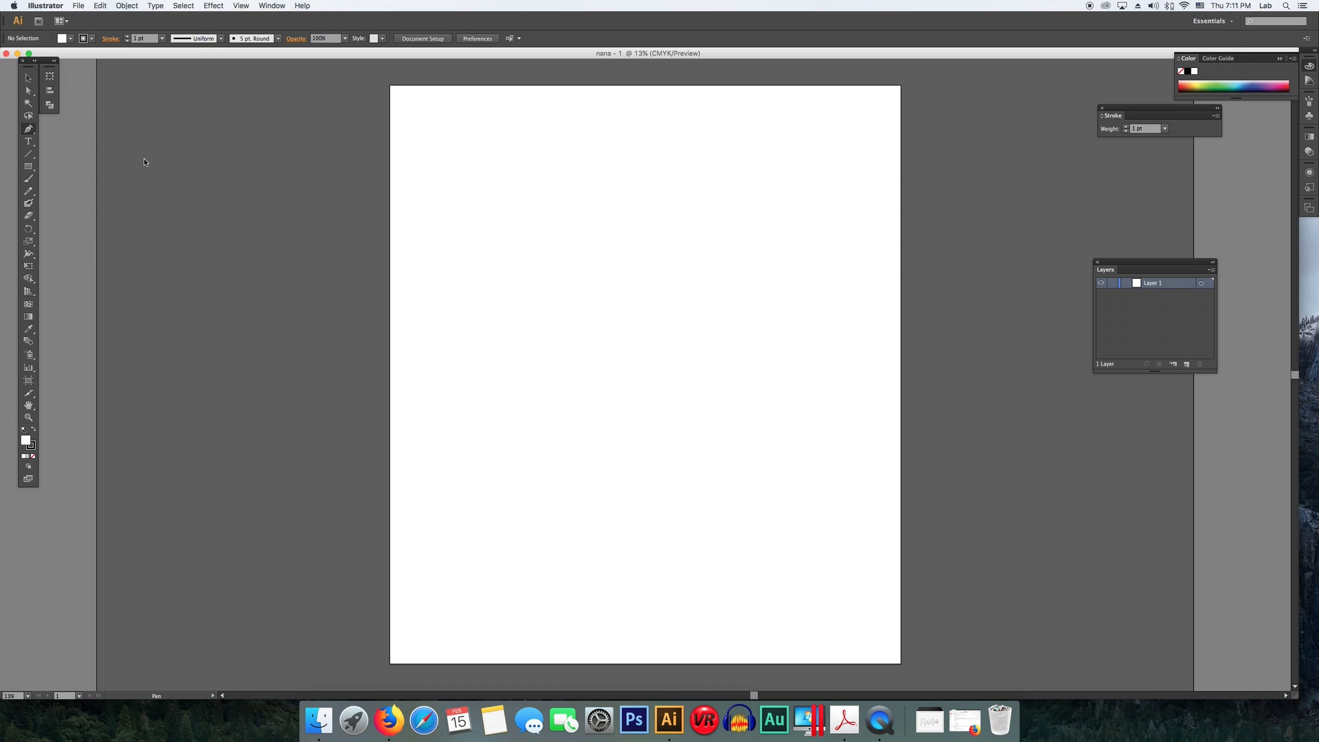
pyautogui.click(670, 302)
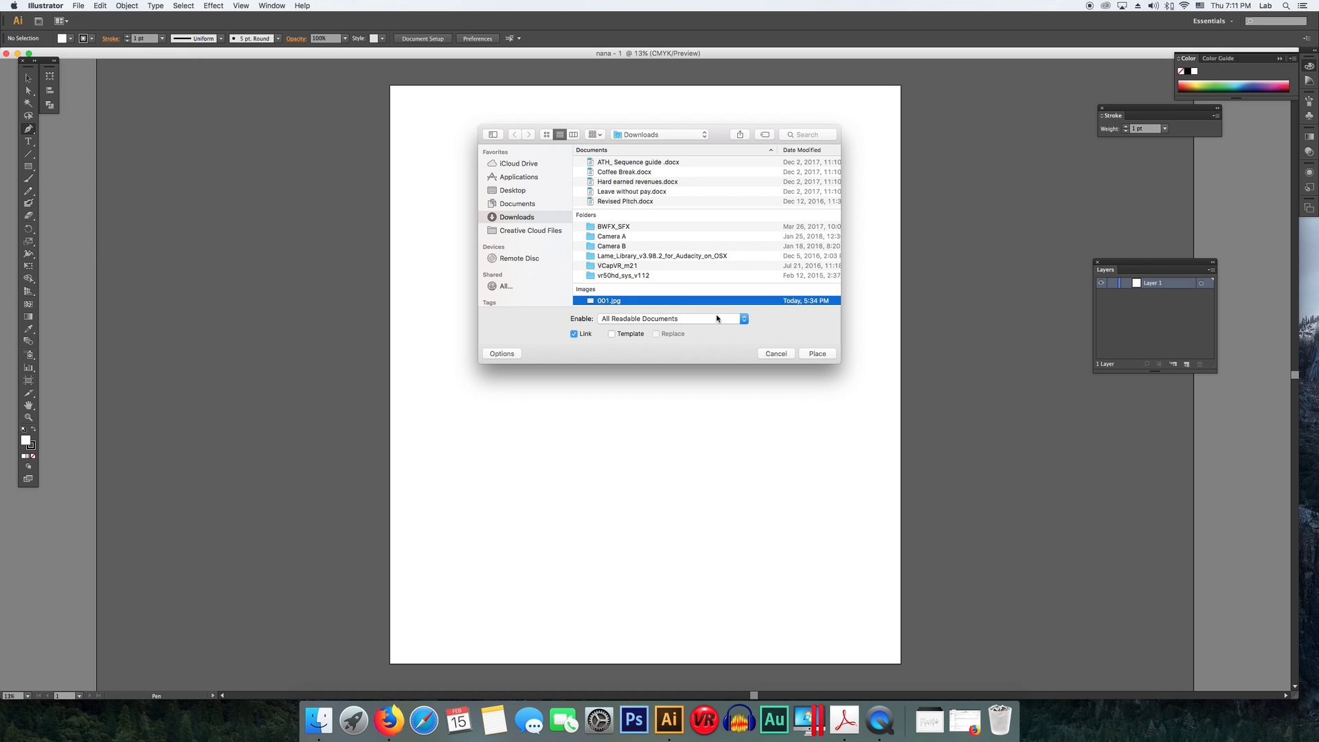
pyautogui.click(824, 355)
pyautogui.press('v')
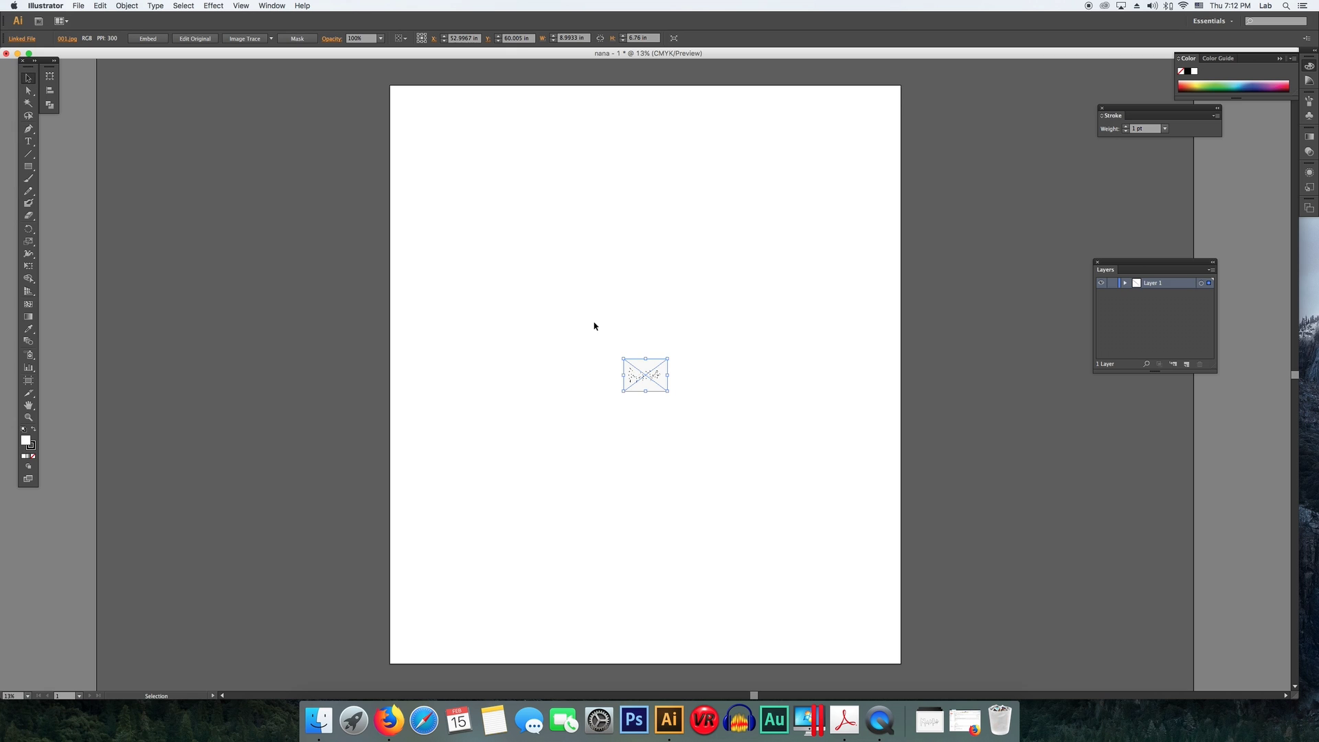
pyautogui.moveTo(622, 357); pyautogui.dragTo(388, 179)
pyautogui.moveTo(658, 389); pyautogui.dragTo(911, 537)
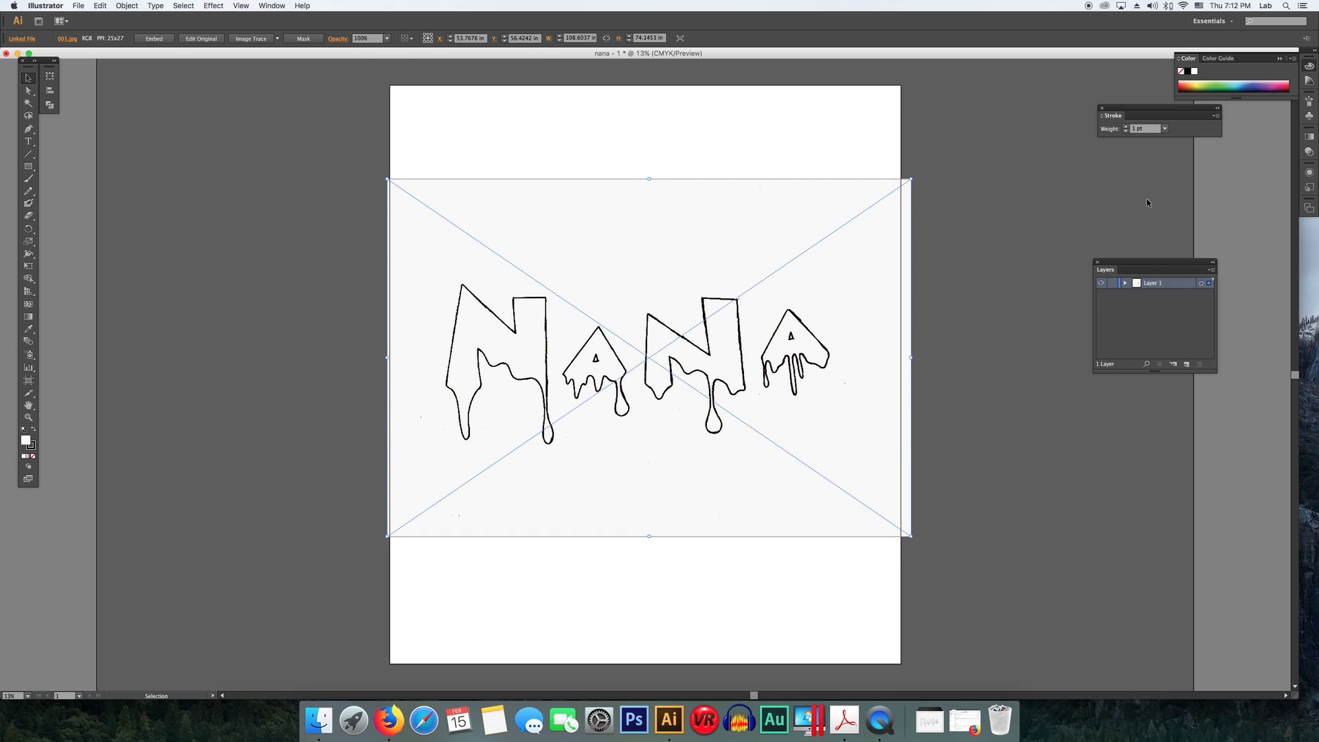
pyautogui.moveTo(1151, 263); pyautogui.dragTo(1122, 261)
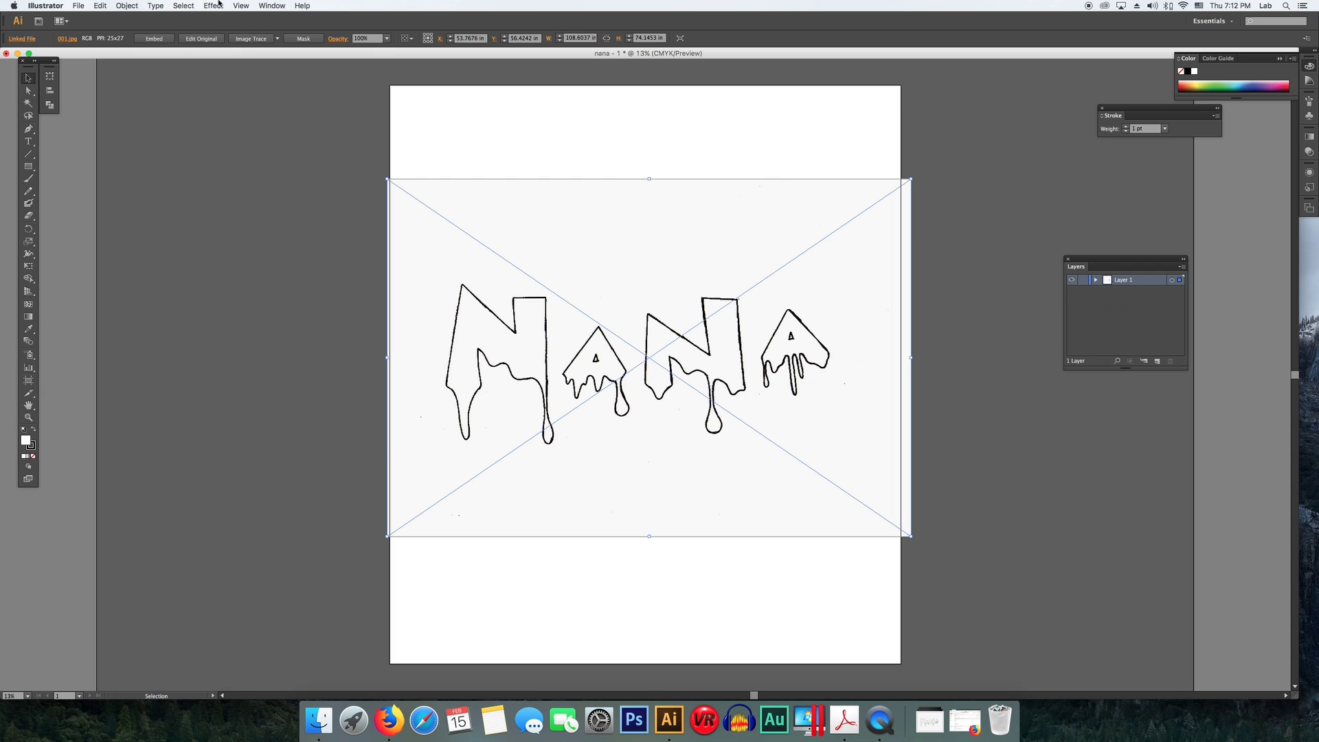
pyautogui.click(270, 5)
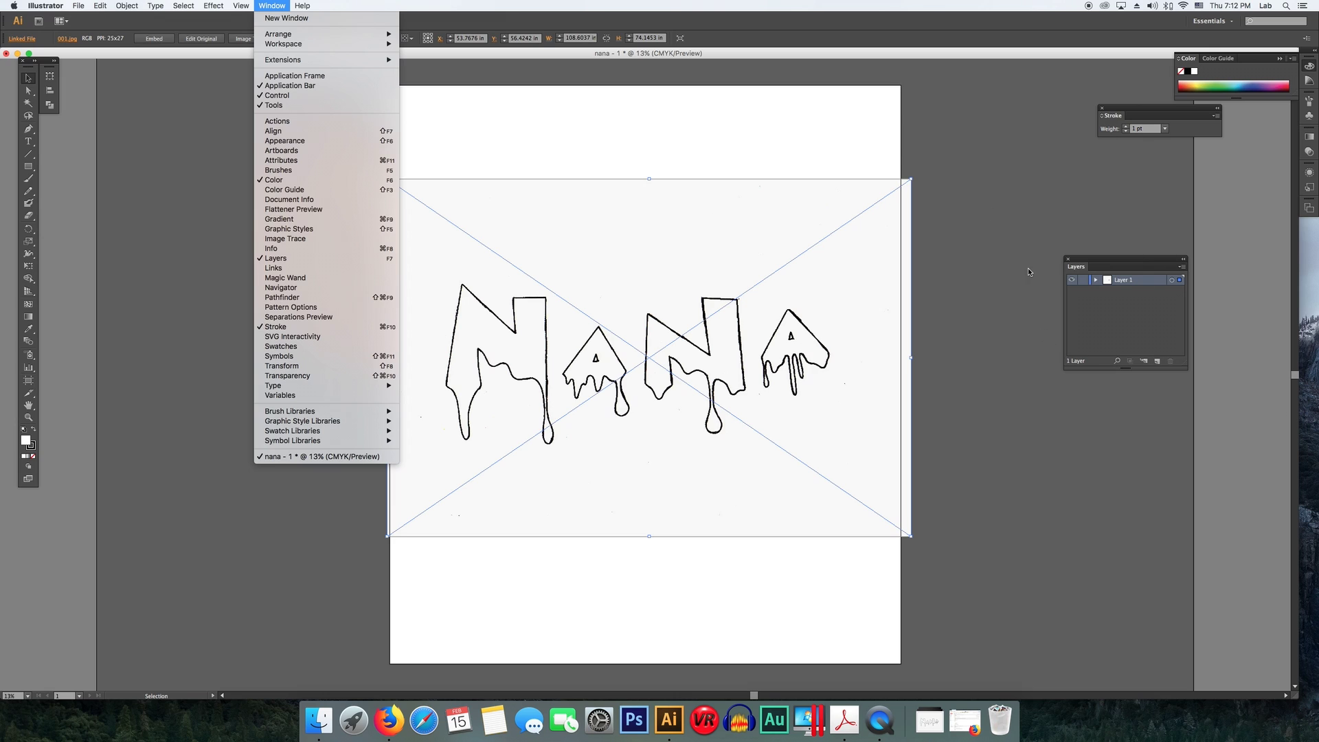
pyautogui.click(1028, 216)
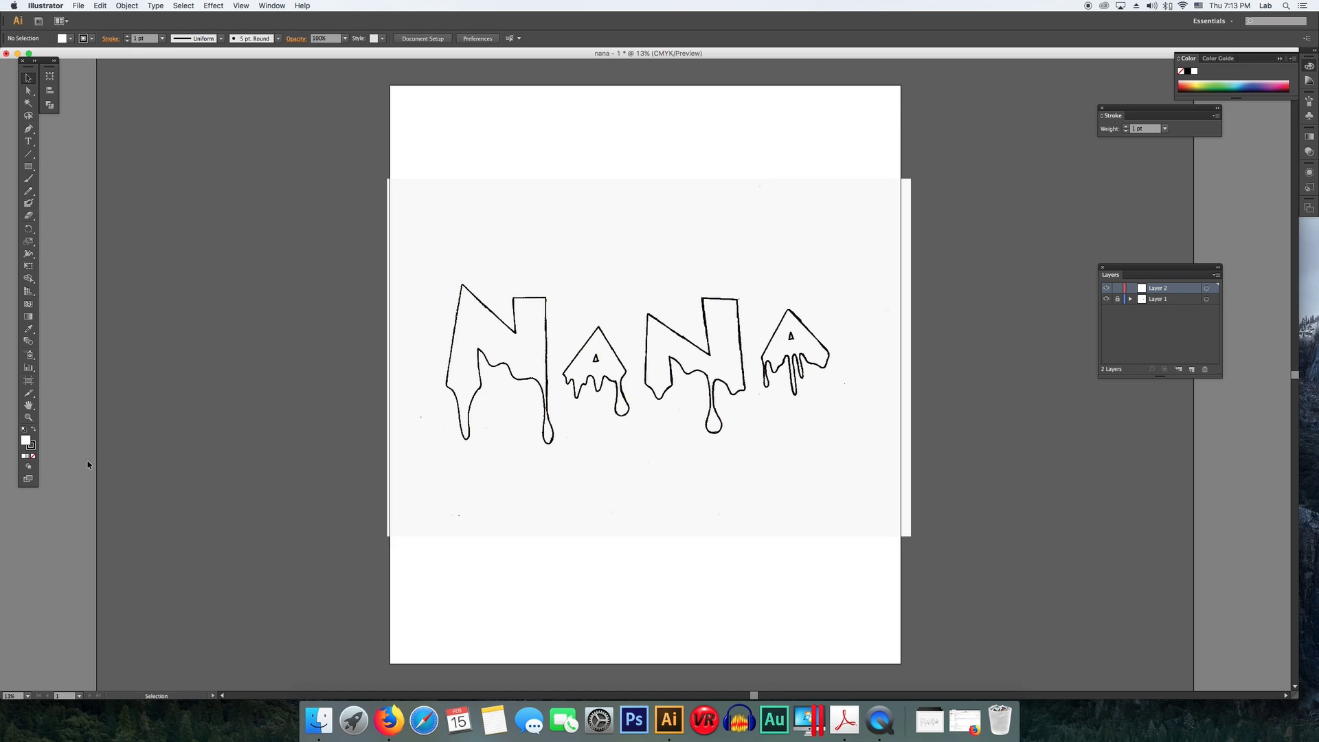
# - Make the stroke active and open the Swatches panel, positioning it above the Layers panel
pyautogui.click(31, 446)
pyautogui.click(272, 6)
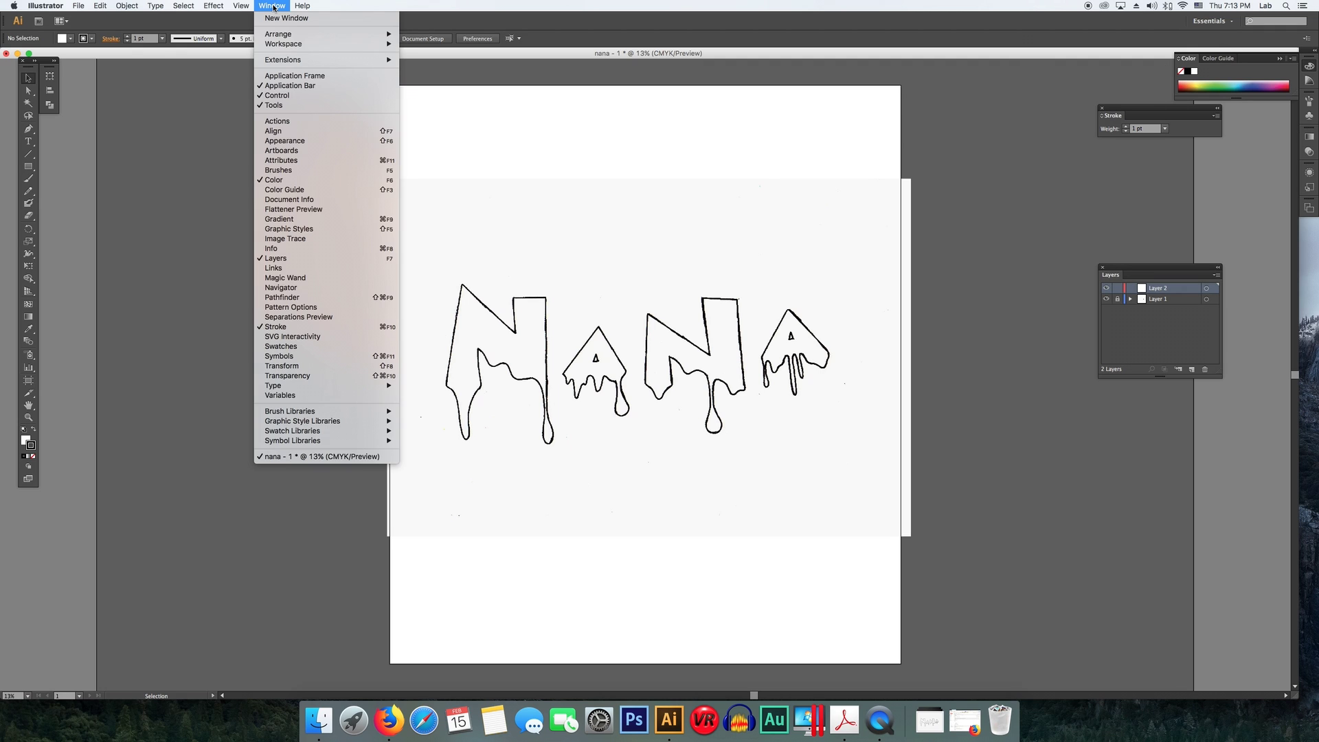
pyautogui.click(510, 61)
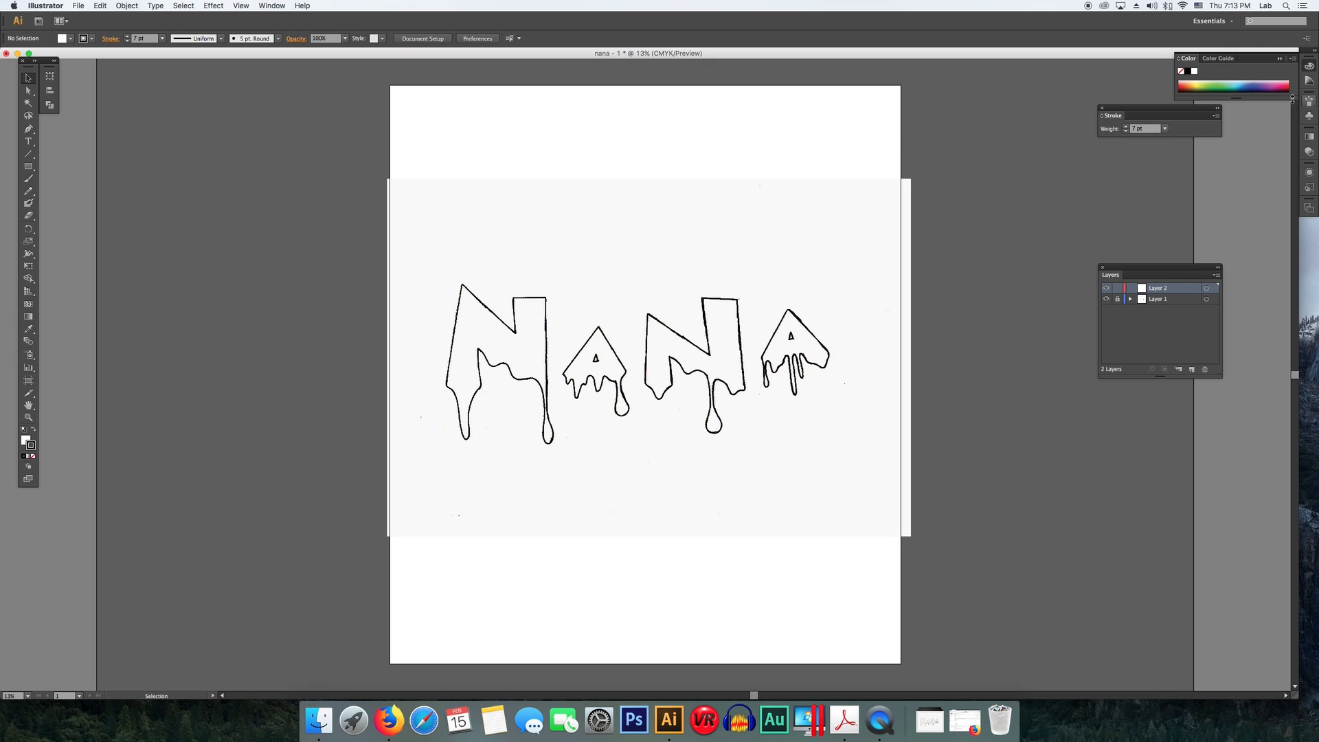
pyautogui.moveTo(1224, 58); pyautogui.dragTo(1203, 63)
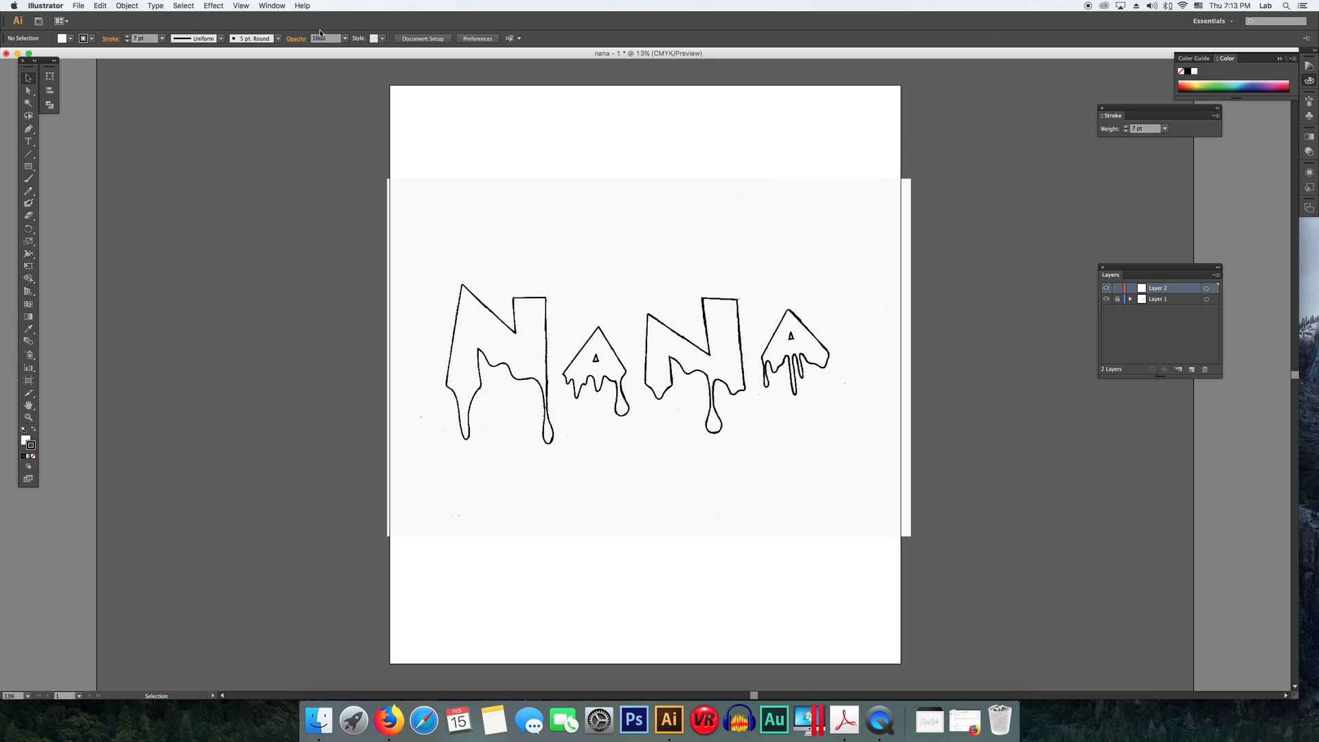
pyautogui.click(270, 6)
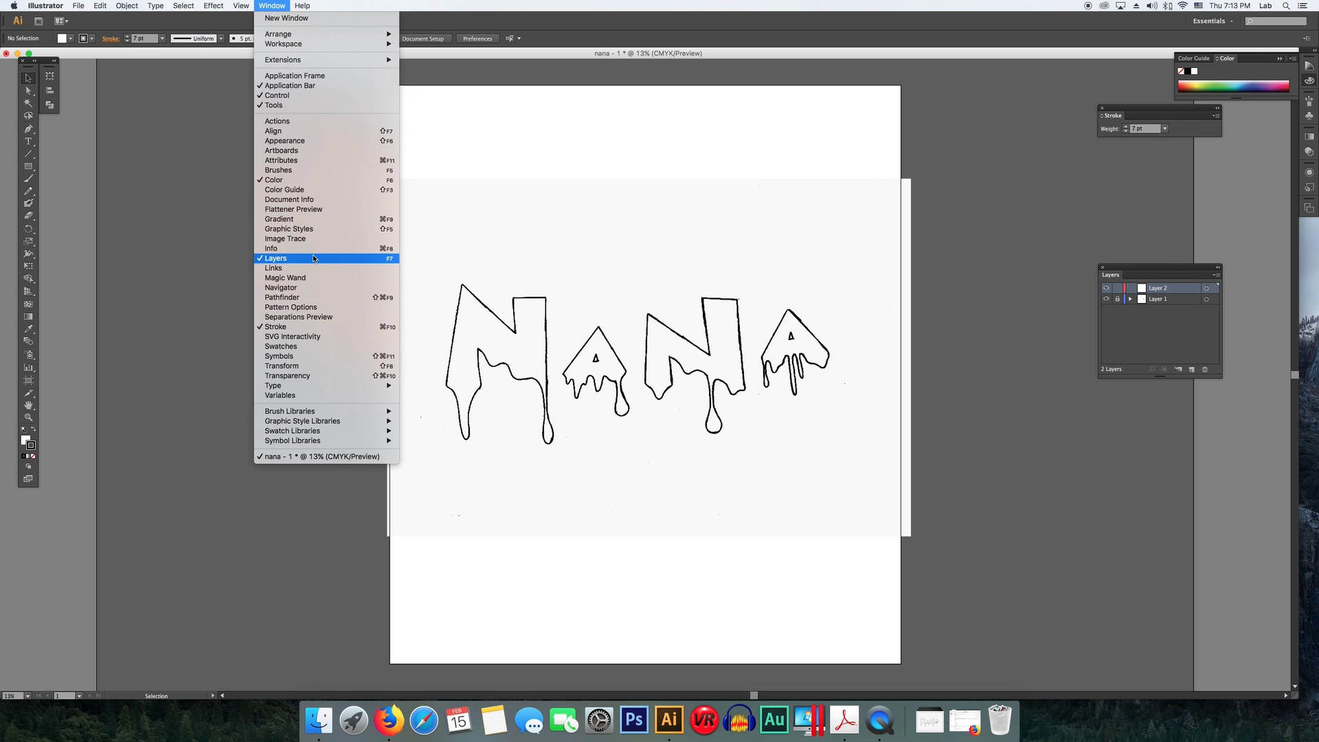
pyautogui.click(320, 352)
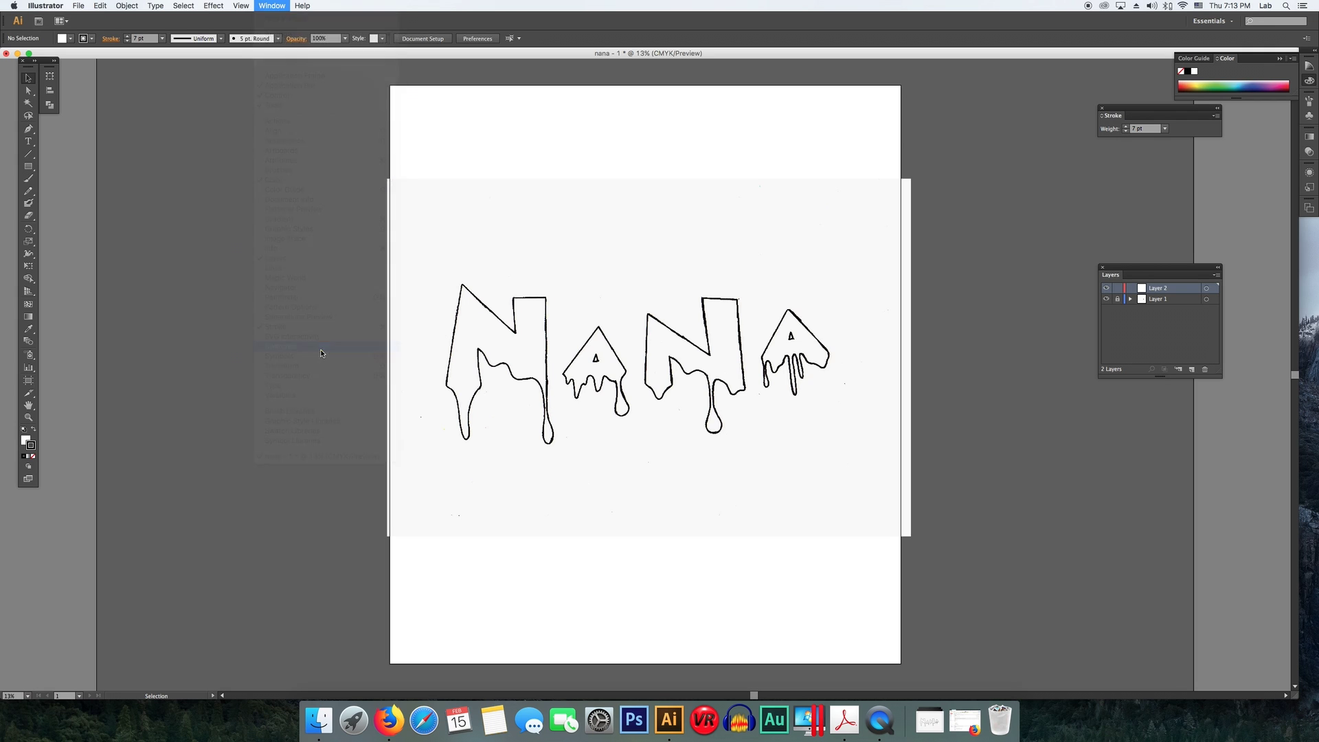
pyautogui.moveTo(1191, 197); pyautogui.dragTo(1156, 194)
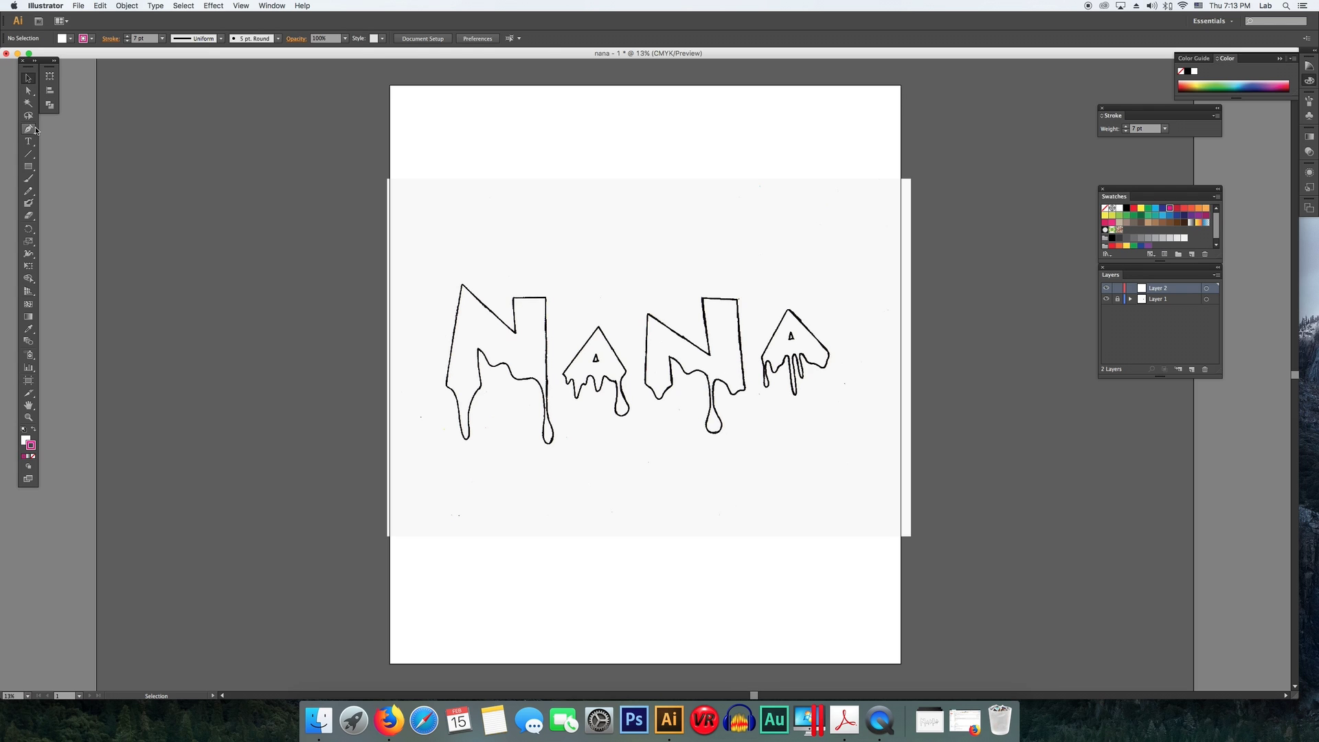
# - Begin tracing the first N's diagonal edge with the Pen tool and set the path's fill to none
pyautogui.click(34, 130)
pyautogui.press('super+equal')
pyautogui.press('super+equal')
pyautogui.press('super+equal')
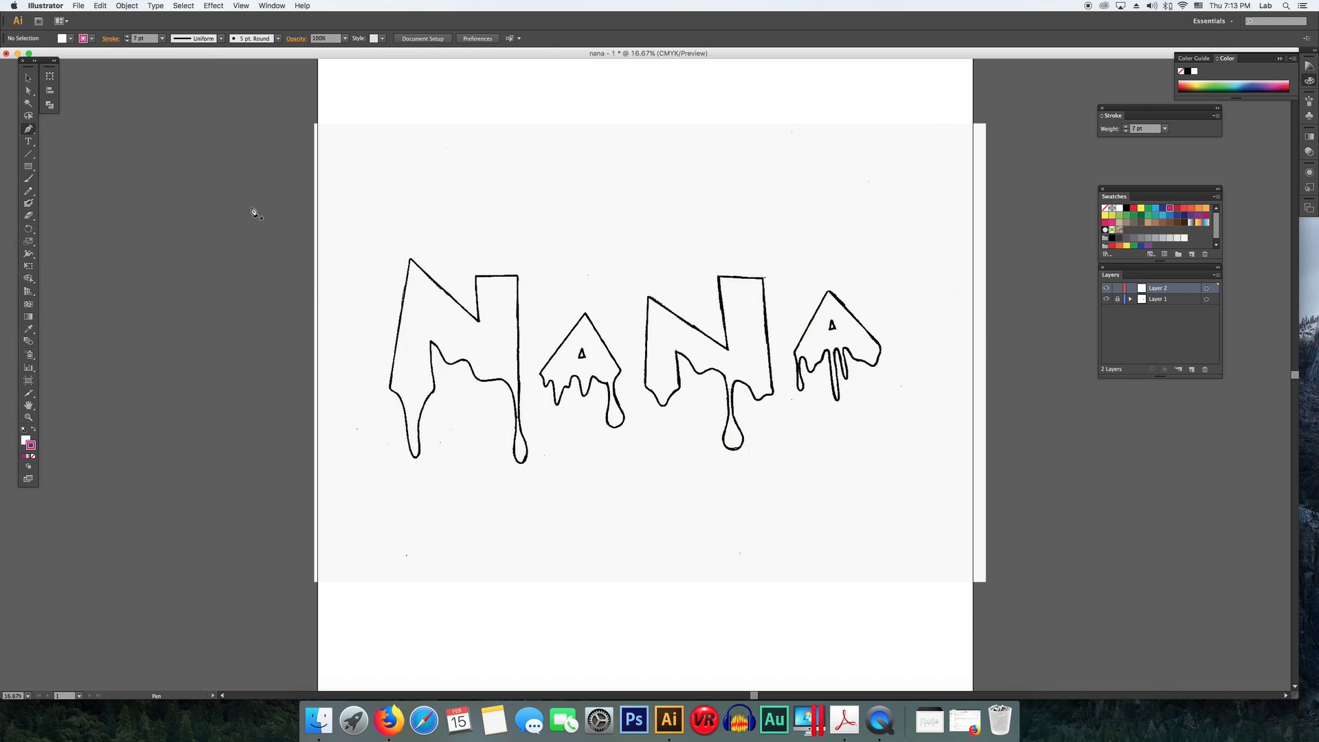
pyautogui.click(174, 146)
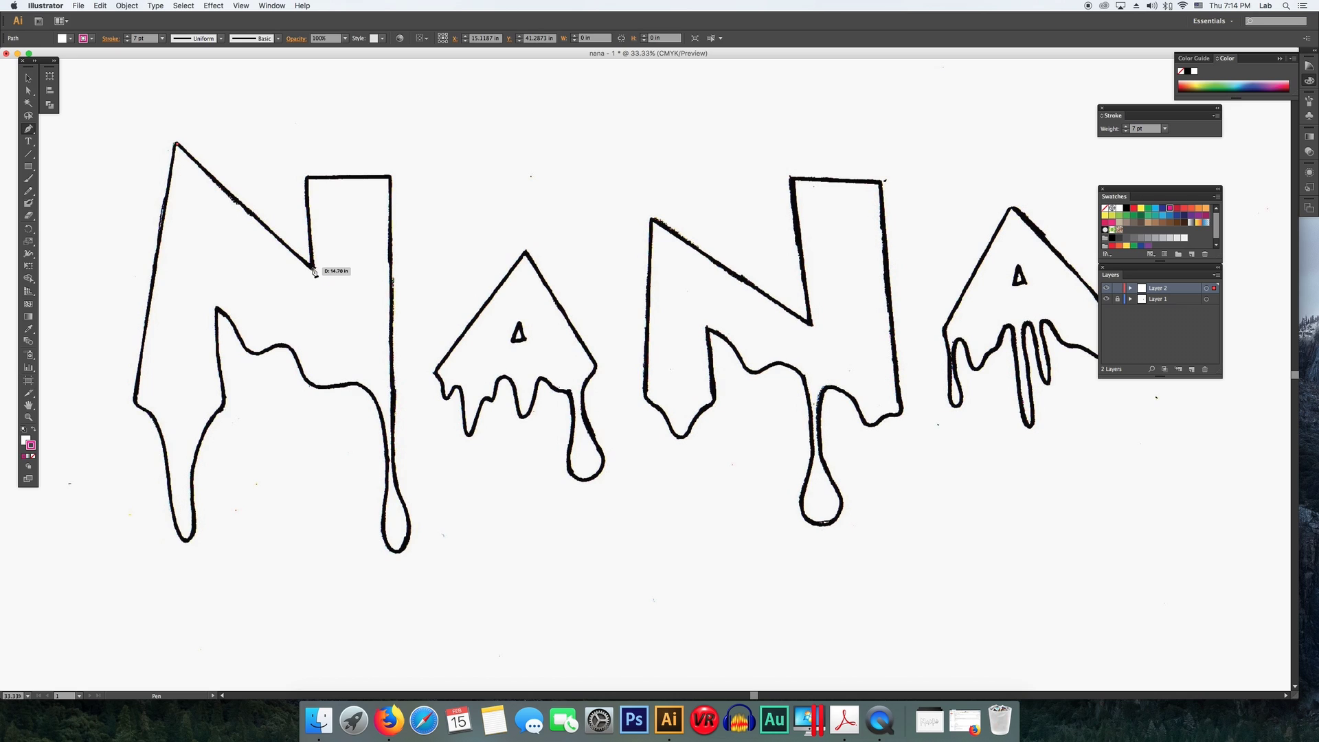
pyautogui.click(313, 270)
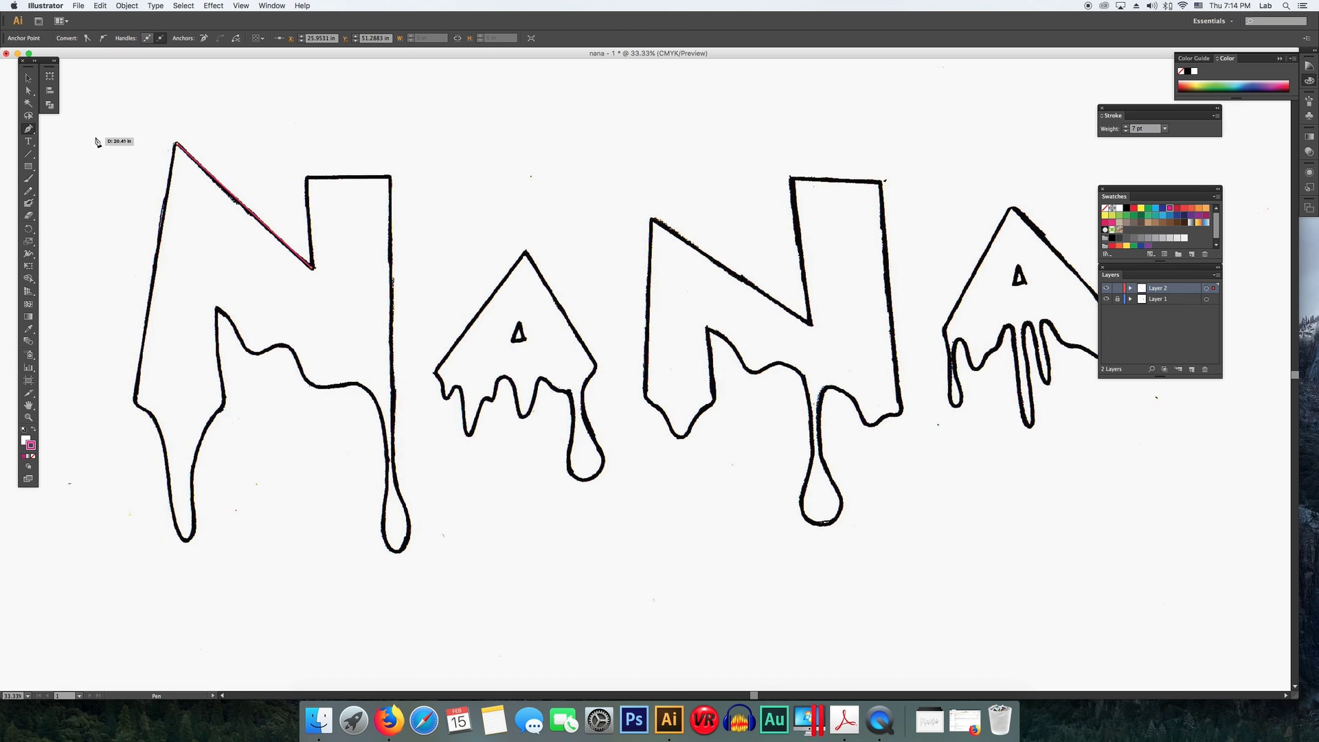
pyautogui.click(308, 178)
pyautogui.click(26, 442)
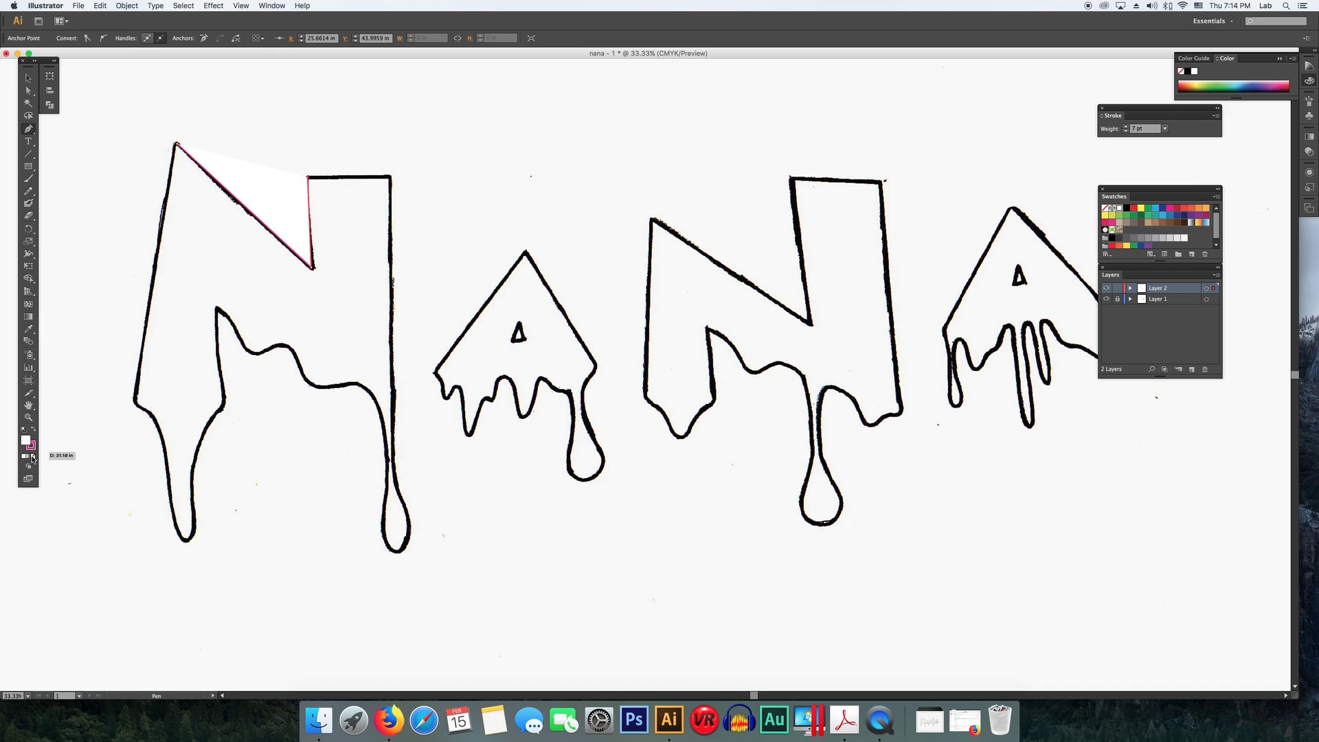
pyautogui.click(32, 457)
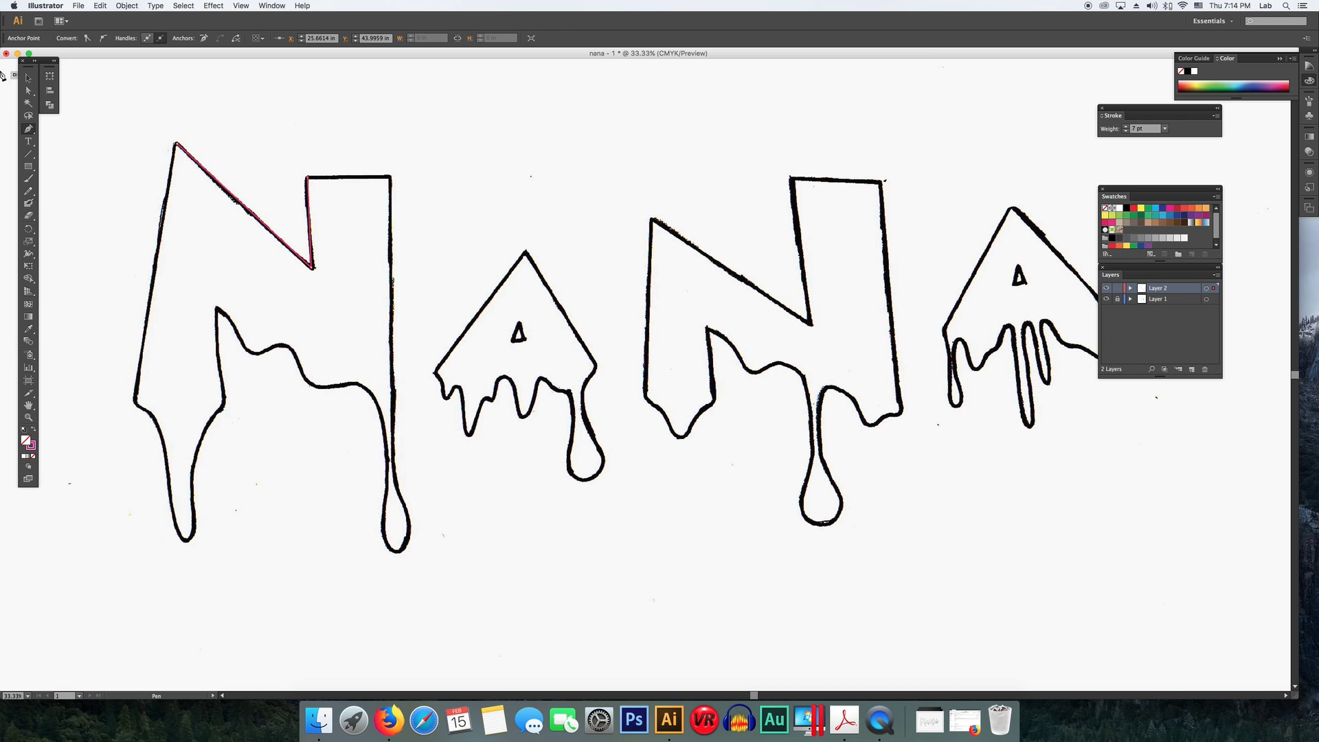
# - Continue tracing the first N down its right side around the drip and back up its inner edge
pyautogui.click(391, 178)
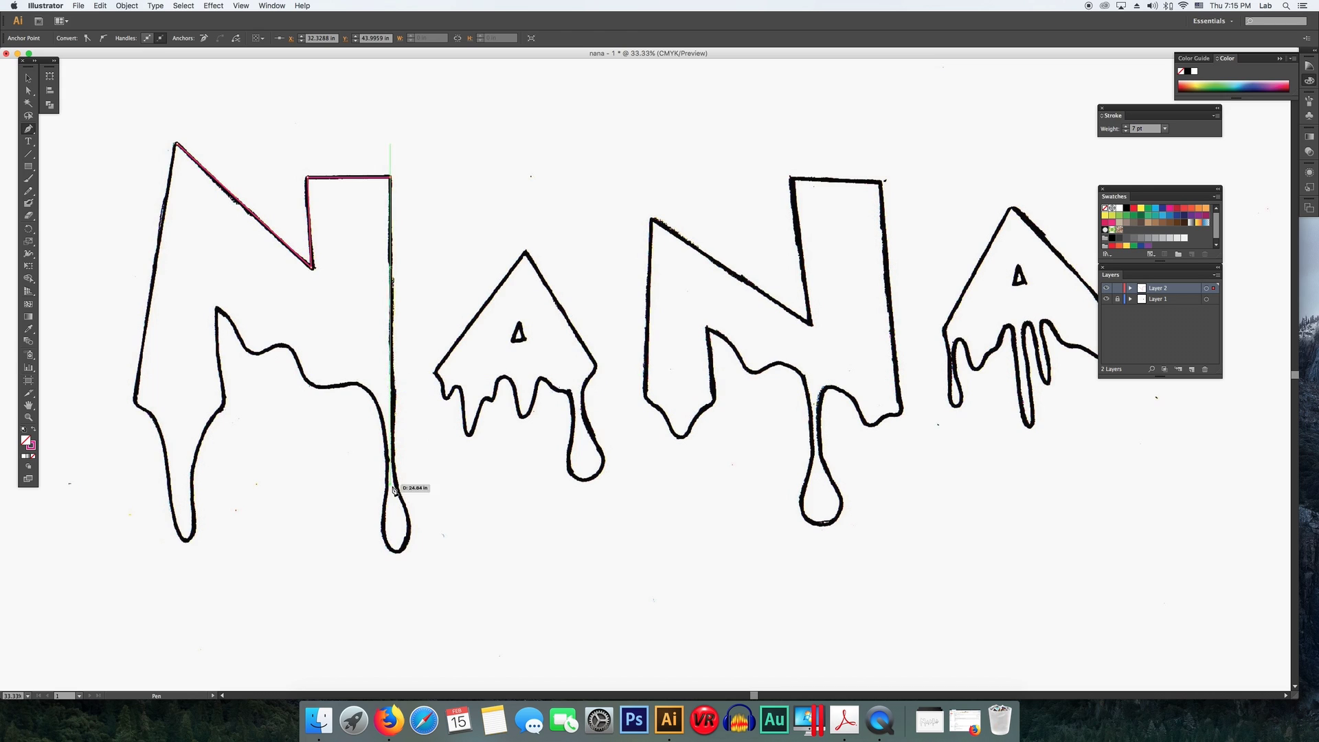
pyautogui.click(393, 420)
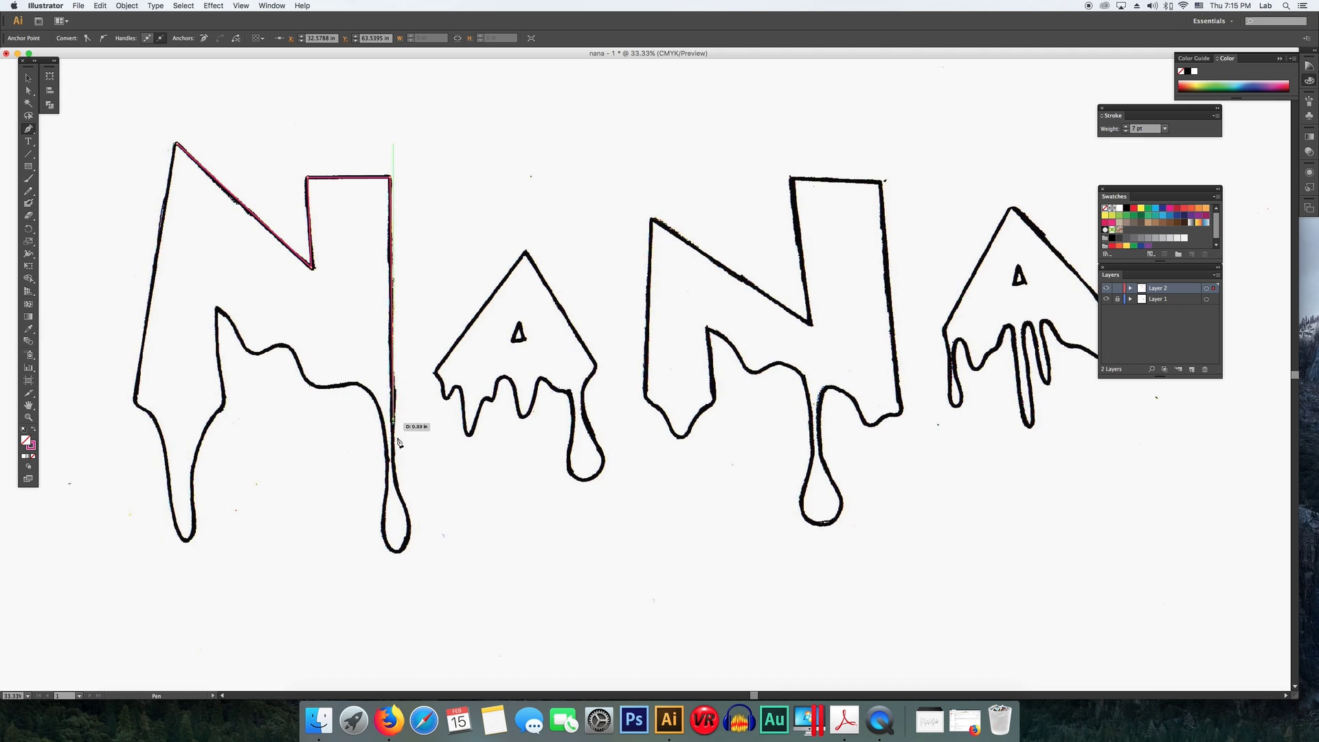
pyautogui.click(404, 505)
pyautogui.click(402, 554)
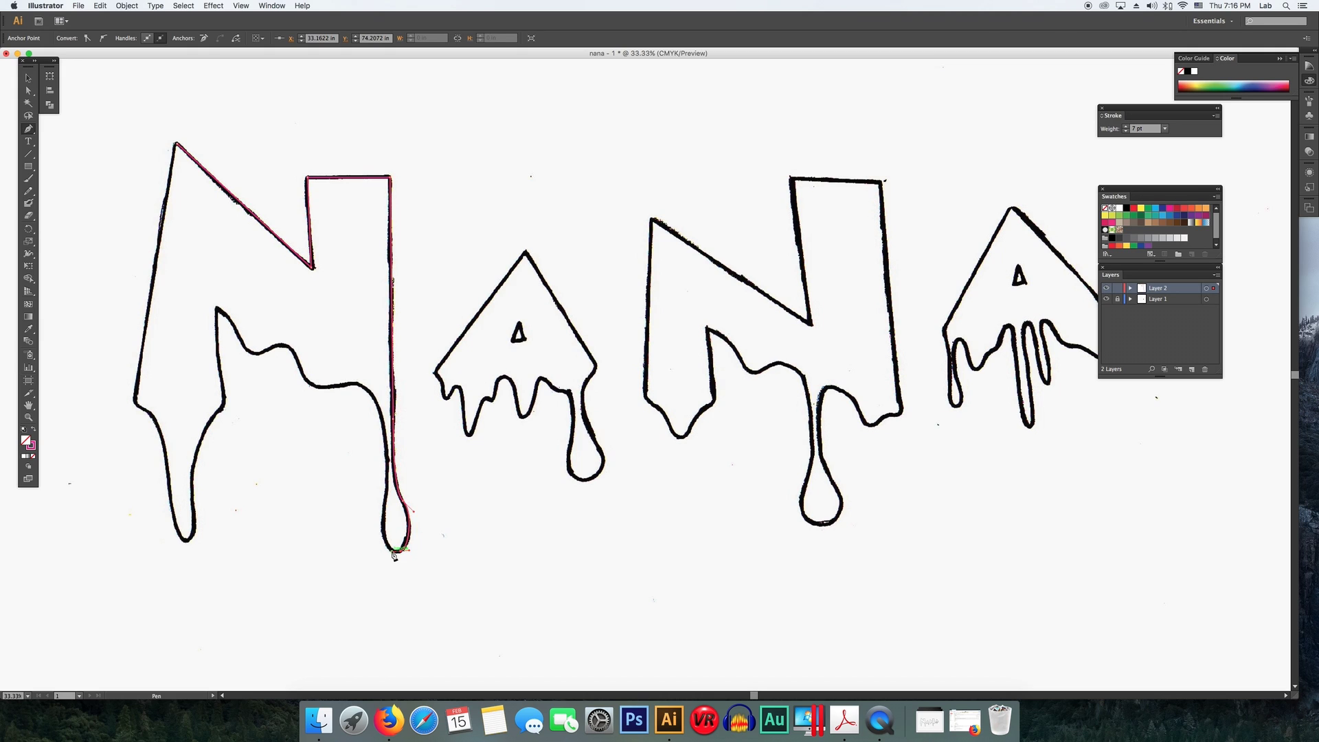
pyautogui.click(385, 512)
pyautogui.click(382, 417)
pyautogui.moveTo(381, 406); pyautogui.dragTo(374, 400)
pyautogui.hscroll(-1, 361, 411)
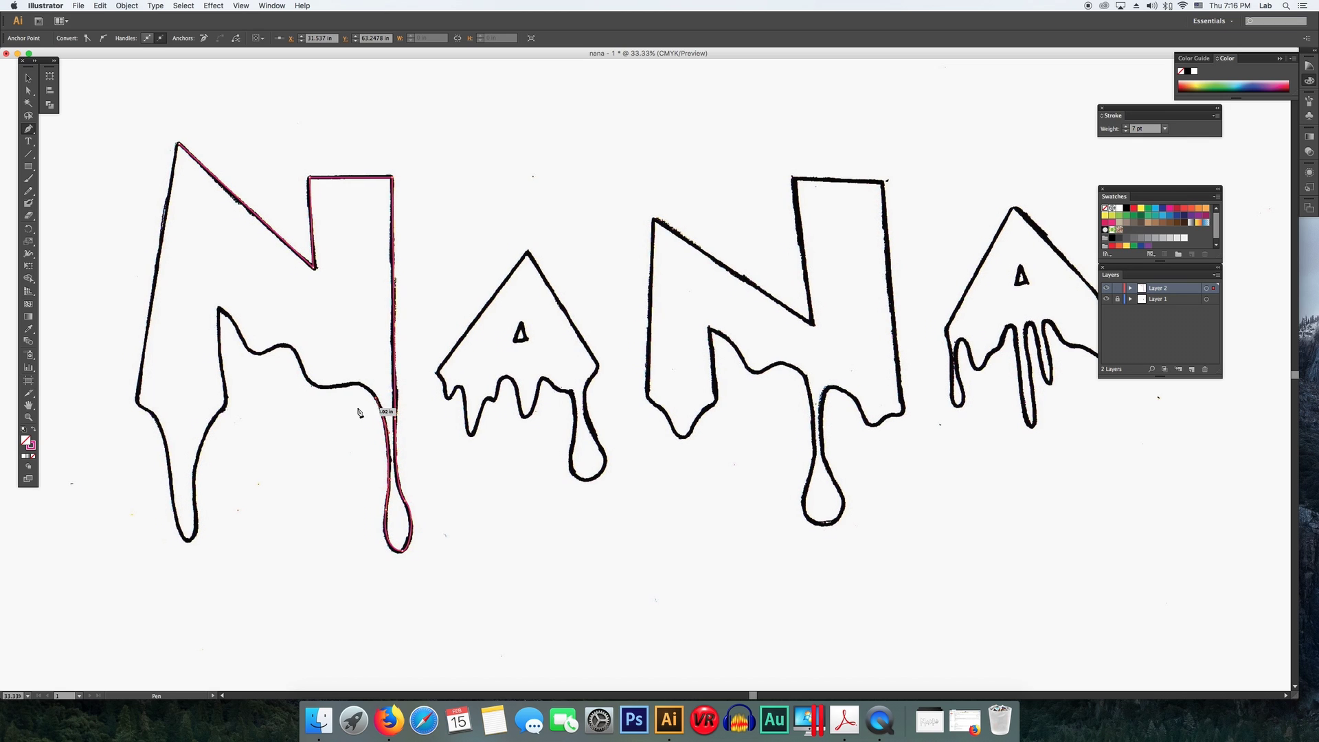
pyautogui.click(347, 386)
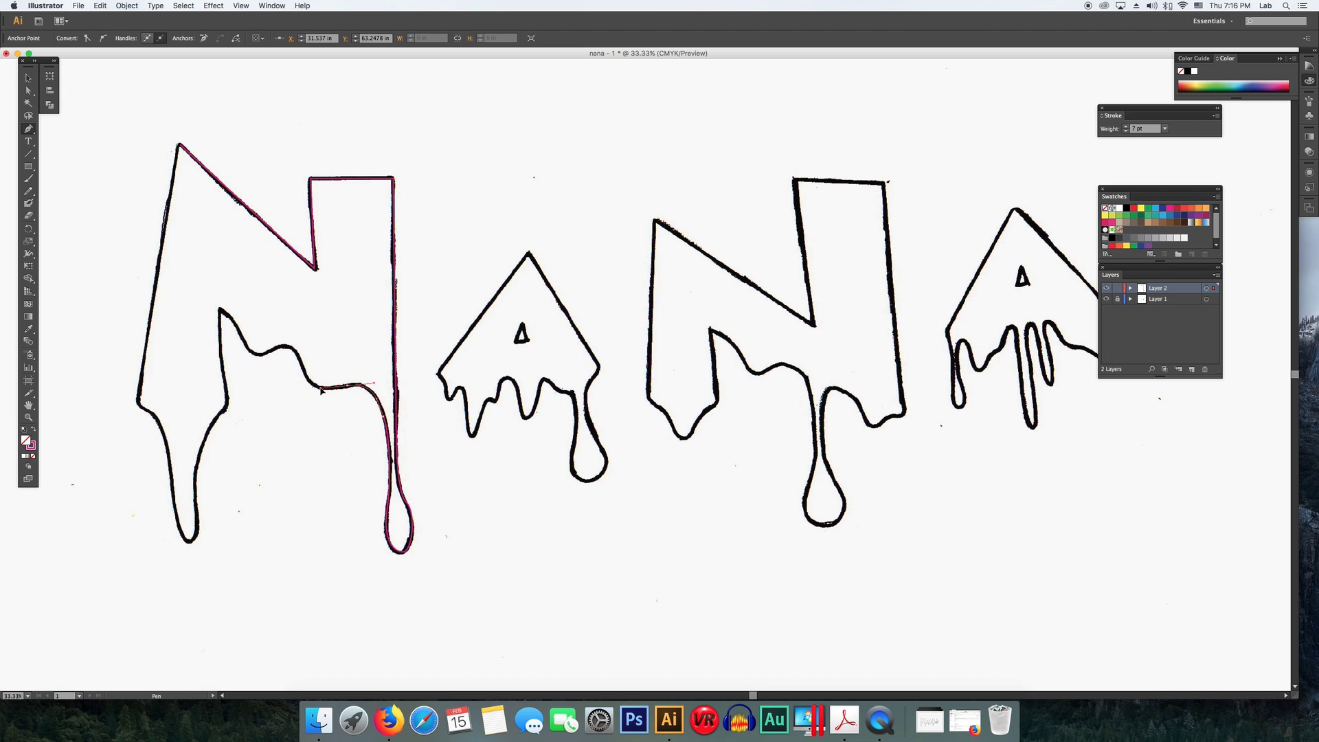
pyautogui.scroll(1, 319, 391)
pyautogui.moveTo(321, 391); pyautogui.dragTo(234, 327)
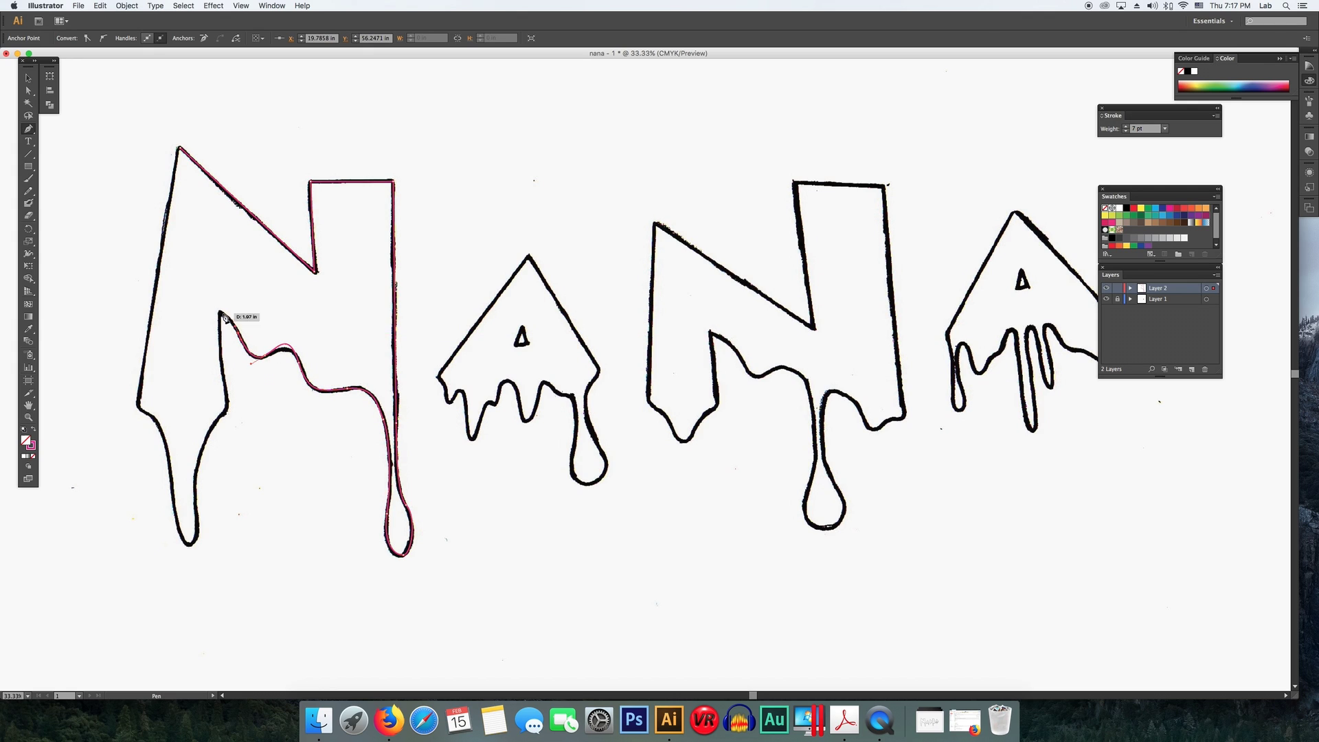
# - Trace the first N's left drips and close its outline path
pyautogui.click(221, 313)
pyautogui.click(222, 377)
pyautogui.click(227, 411)
pyautogui.moveTo(199, 457); pyautogui.dragTo(196, 477)
pyautogui.moveTo(191, 544); pyautogui.dragTo(180, 540)
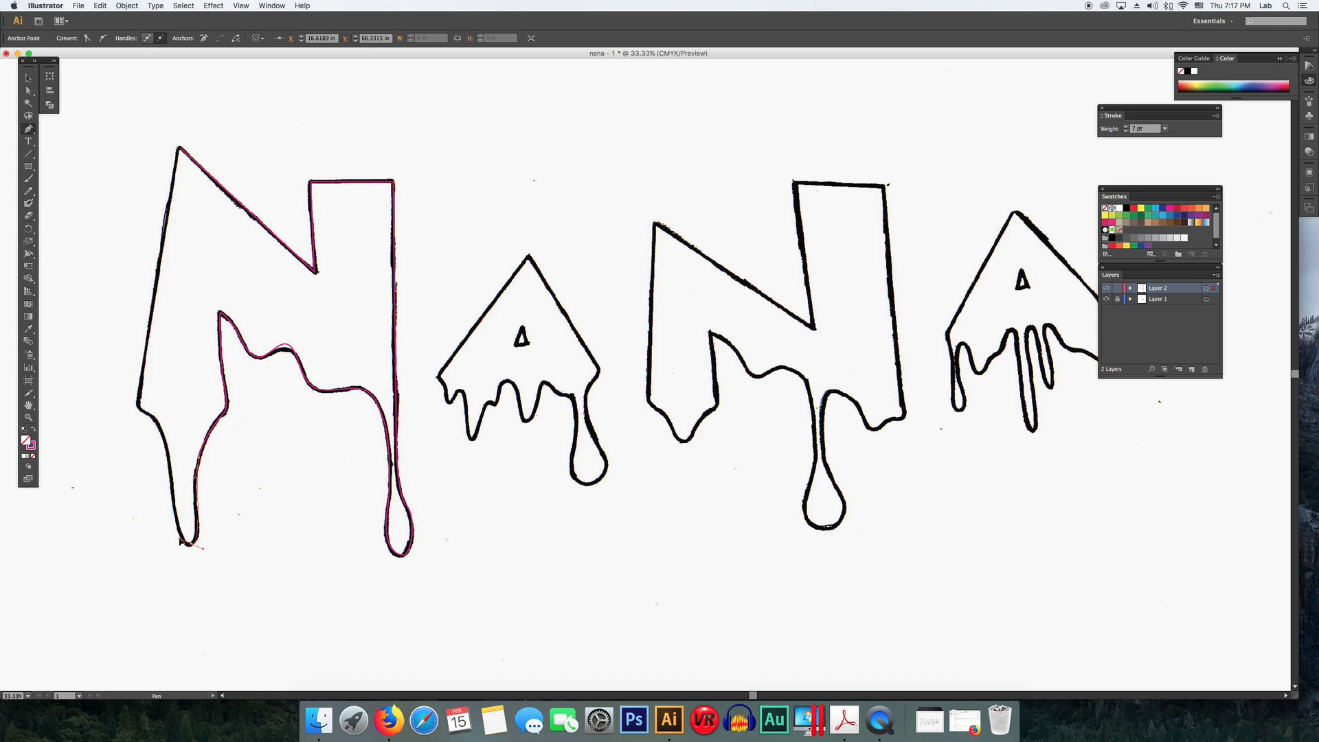
pyautogui.click(139, 400)
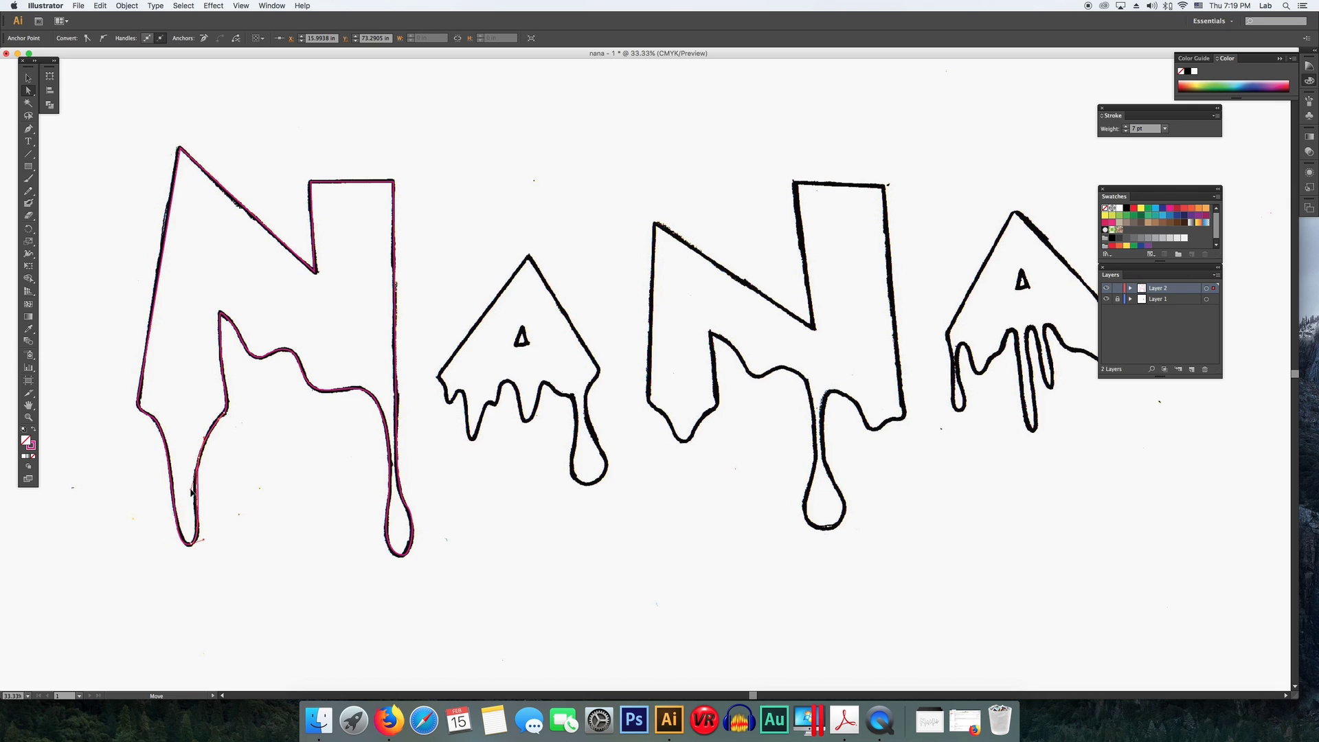
pyautogui.moveTo(189, 490); pyautogui.dragTo(190, 490)
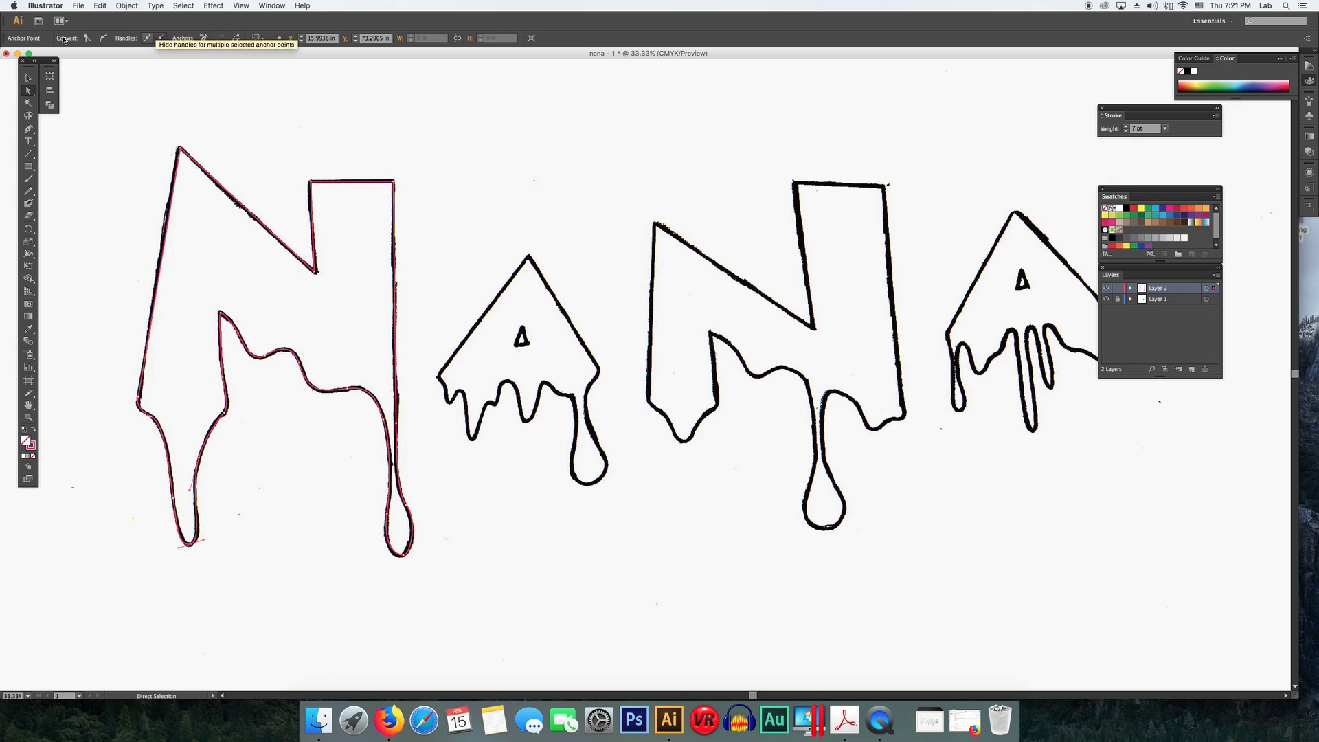
pyautogui.press('p')
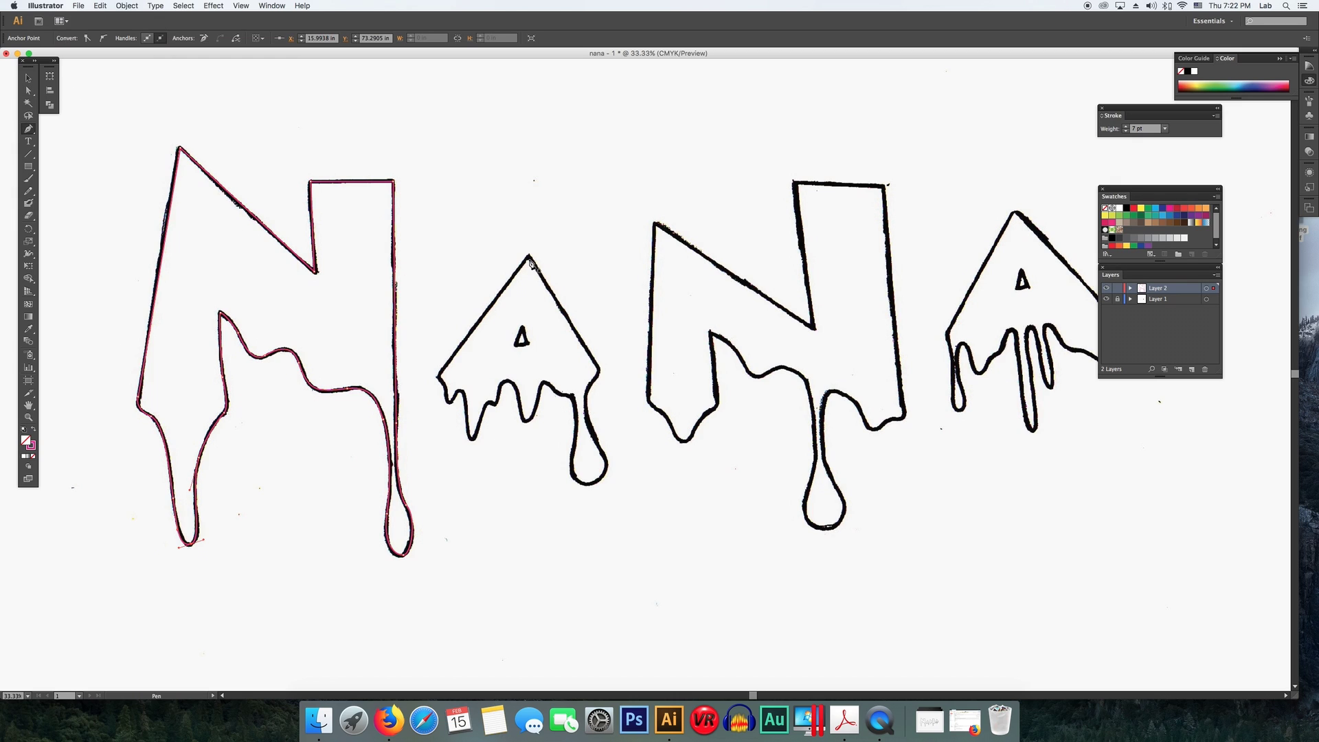
pyautogui.click(528, 256)
pyautogui.click(598, 371)
pyautogui.moveTo(586, 416)
pyautogui.mouseDown()
pyautogui.moveTo(597, 481)
pyautogui.moveTo(577, 423)
pyautogui.mouseUp()
pyautogui.click(28, 78)
pyautogui.press('Delete')
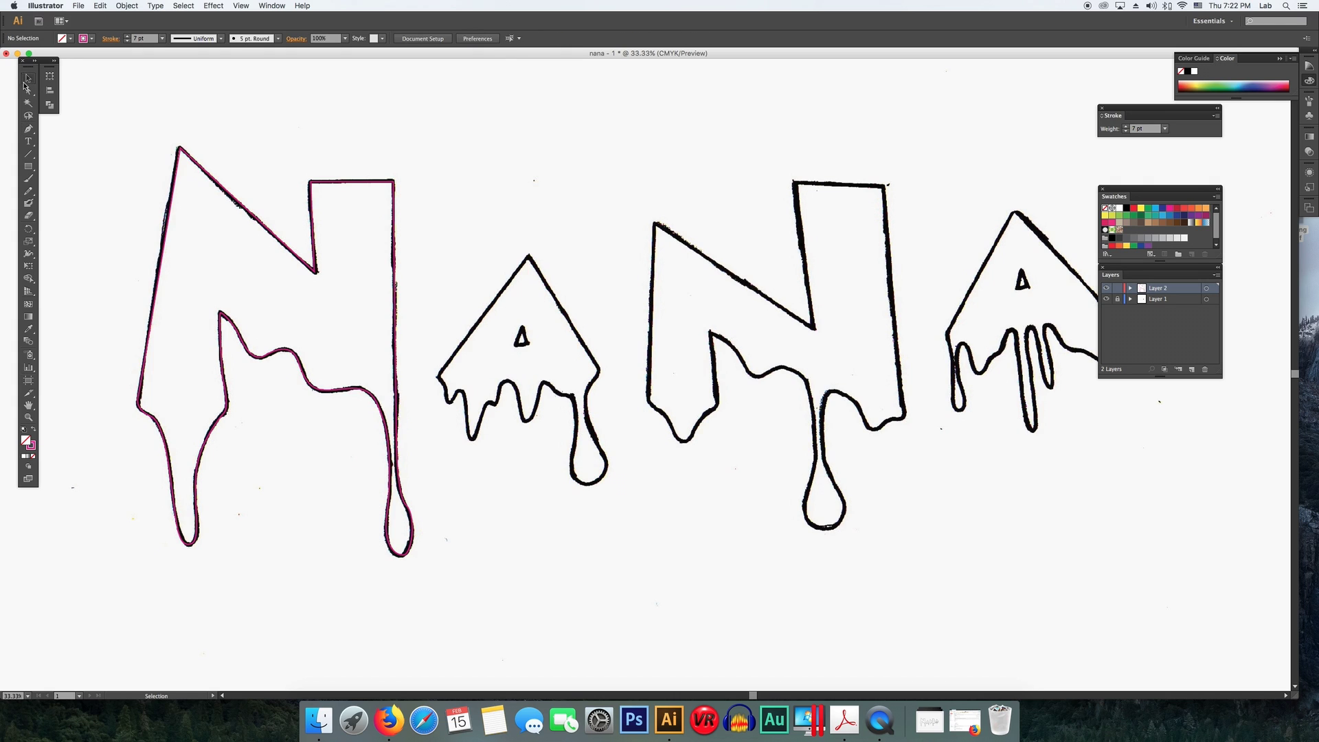
# - Trace the first A from its apex around its right side and drips, closing the path at the apex
pyautogui.press('p')
pyautogui.click(528, 256)
pyautogui.moveTo(598, 370); pyautogui.dragTo(590, 384)
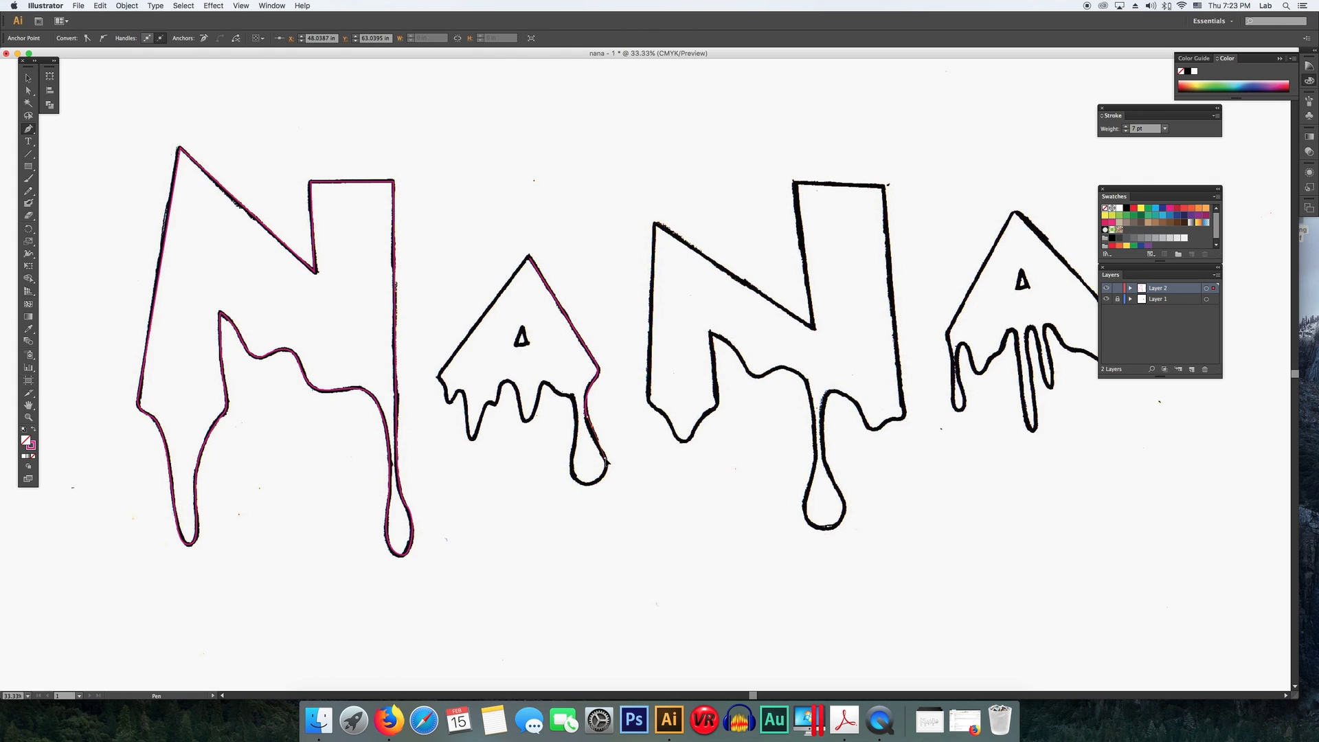
pyautogui.click(26, 76)
pyautogui.click(28, 90)
pyautogui.click(605, 456)
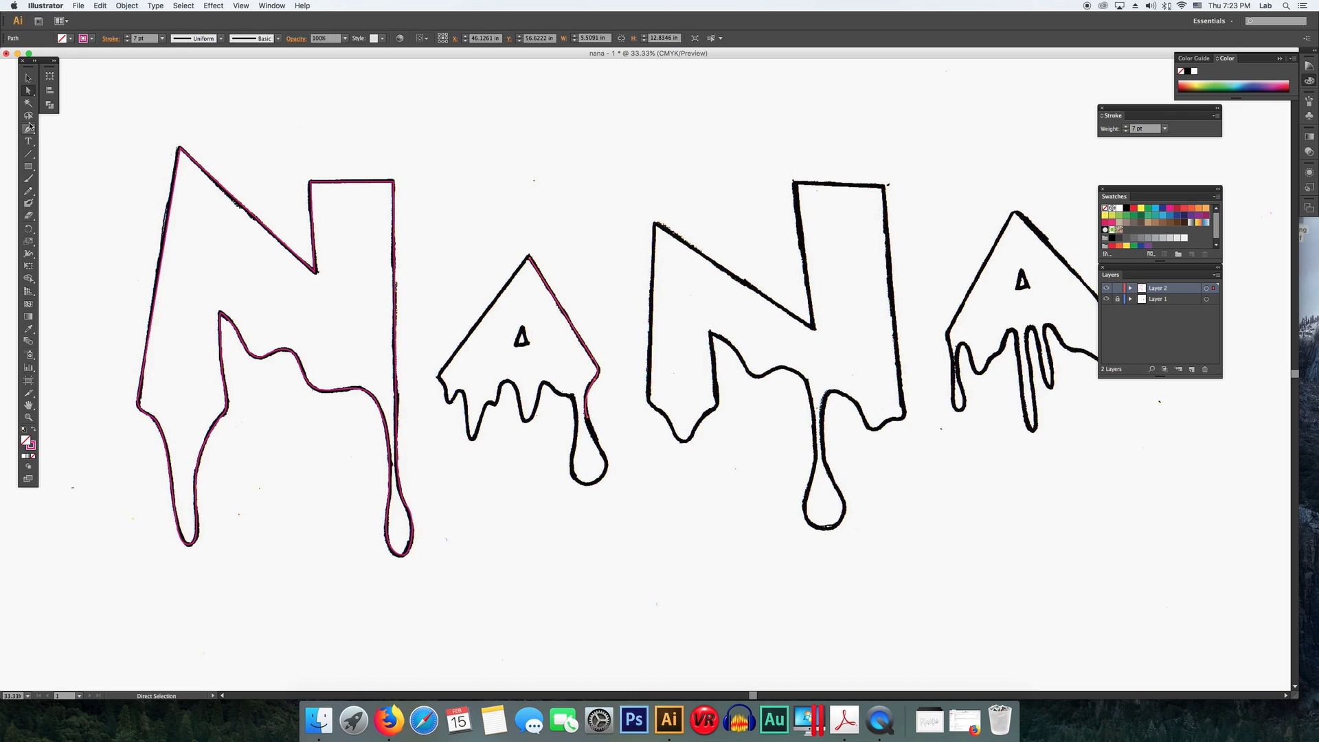
pyautogui.press('p')
pyautogui.click(605, 455)
pyautogui.moveTo(600, 478); pyautogui.dragTo(589, 481)
pyautogui.moveTo(572, 396); pyautogui.dragTo(537, 408)
pyautogui.moveTo(525, 420); pyautogui.dragTo(467, 437)
pyautogui.moveTo(461, 391); pyautogui.dragTo(494, 410)
pyautogui.click(529, 257)
# - Delete a stray anchor and adjust the anchor points along the first A's lower drips
pyautogui.press('a')
pyautogui.press('Delete')
pyautogui.press('p')
pyautogui.scroll(1, 525, 416)
pyautogui.click(526, 421)
pyautogui.press('a')
pyautogui.click(520, 448)
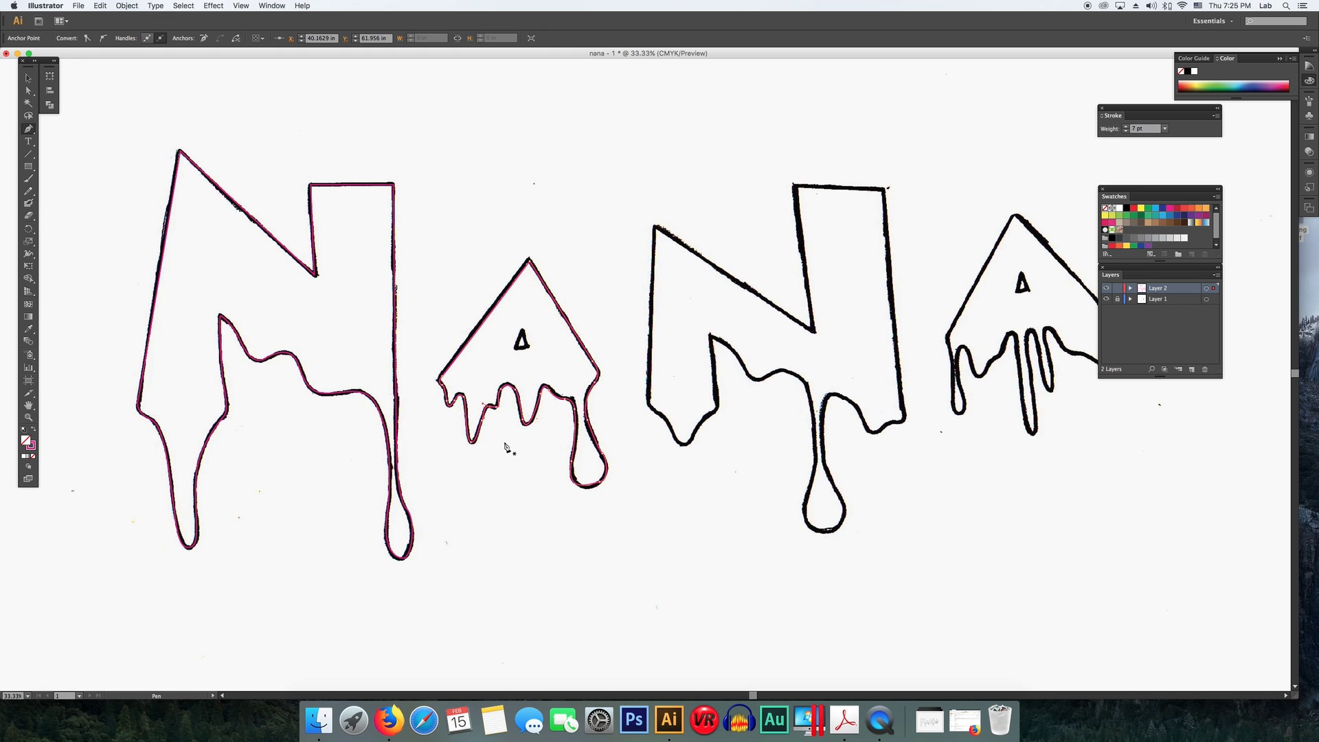
pyautogui.click(513, 433)
# - Trace the second N's diagonal, top and right side down toward its drip
pyautogui.press('p')
pyautogui.click(656, 227)
pyautogui.click(814, 332)
pyautogui.click(795, 186)
pyautogui.click(885, 189)
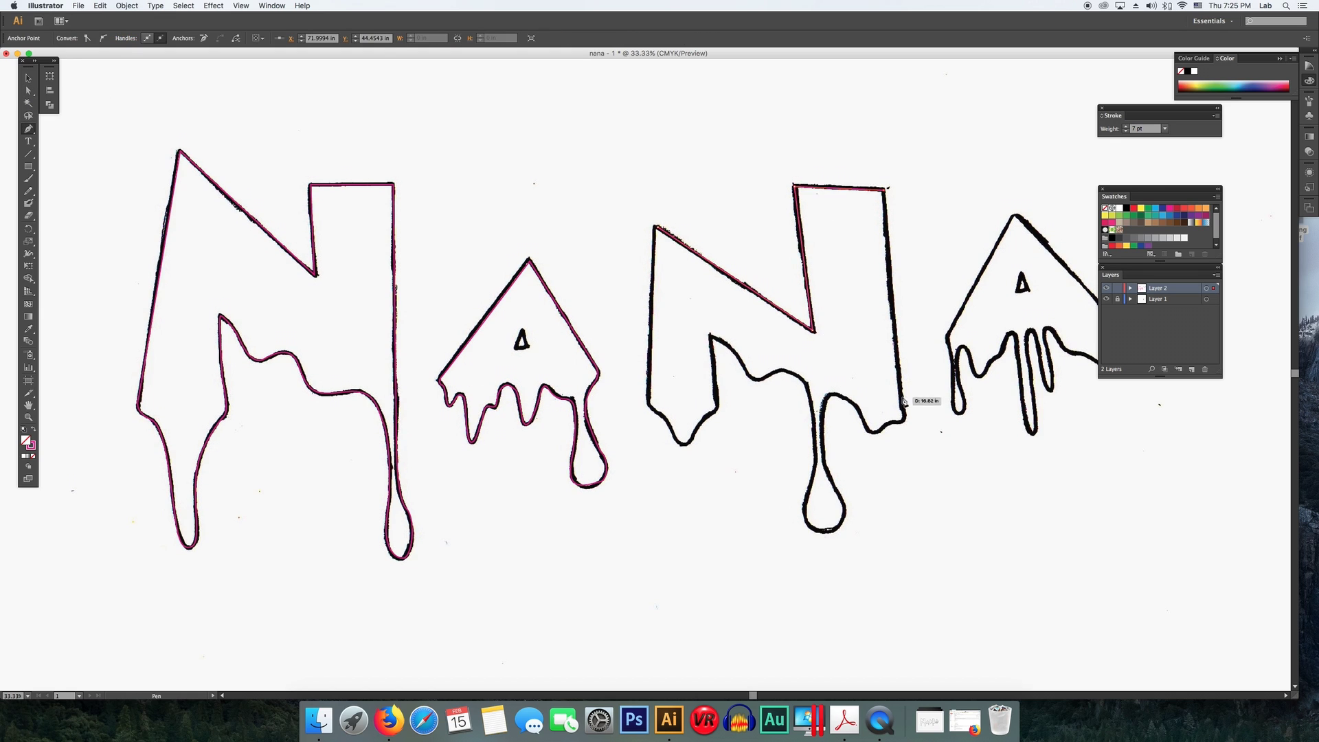
pyautogui.click(904, 410)
pyautogui.moveTo(901, 420)
pyautogui.mouseDown()
pyautogui.moveTo(822, 396)
pyautogui.moveTo(821, 434)
pyautogui.mouseUp()
pyautogui.moveTo(832, 473)
pyautogui.mouseDown()
pyautogui.moveTo(830, 526)
pyautogui.moveTo(807, 471)
pyautogui.moveTo(840, 486)
pyautogui.mouseUp()
# - Undo the last three pen points placed on the second N's drip
pyautogui.press('a')
pyautogui.click(868, 548)
pyautogui.press('p')
pyautogui.press('super+z')
pyautogui.press('super+z')
pyautogui.press('super+z')
pyautogui.press('super+z')
# - Retrace the second N's drip and continue along its inner edge and left drip
pyautogui.moveTo(845, 510); pyautogui.dragTo(845, 514)
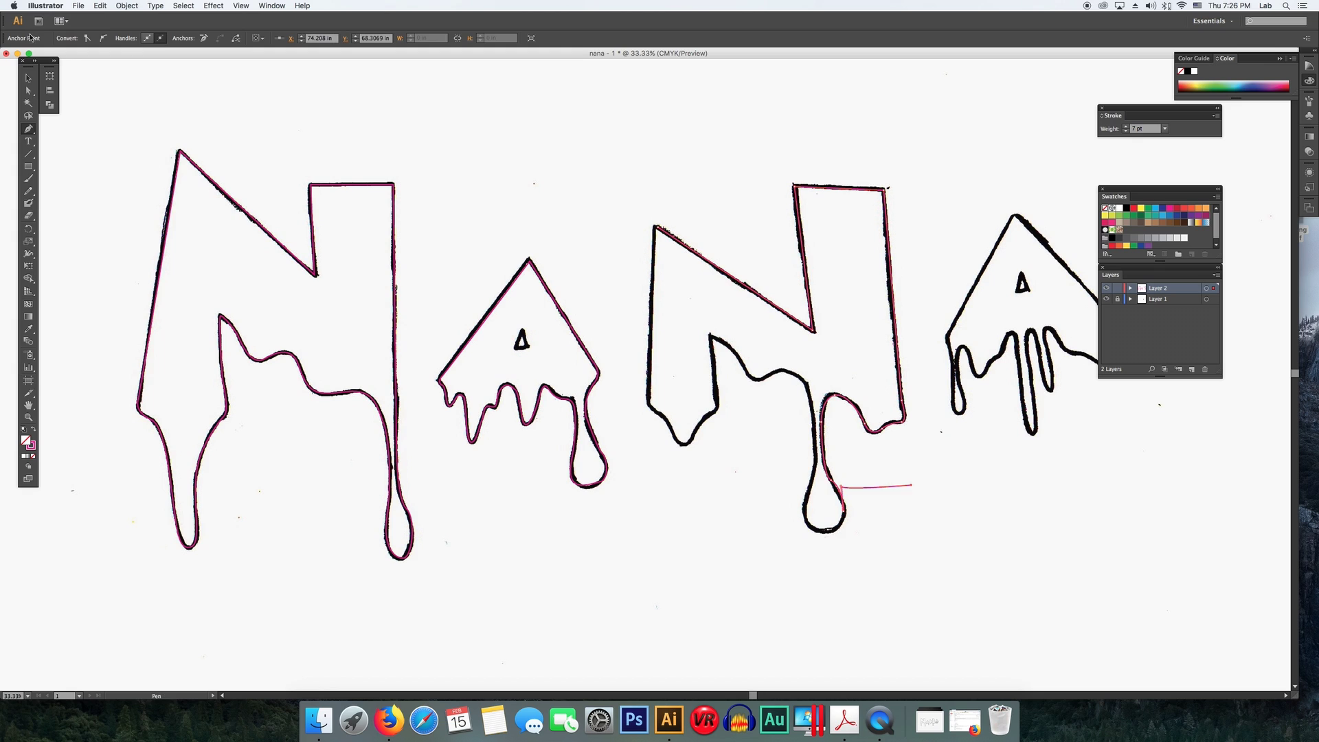
pyautogui.moveTo(846, 511); pyautogui.dragTo(806, 513)
pyautogui.moveTo(818, 462); pyautogui.dragTo(817, 454)
pyautogui.moveTo(808, 385); pyautogui.dragTo(707, 340)
pyautogui.click(711, 414)
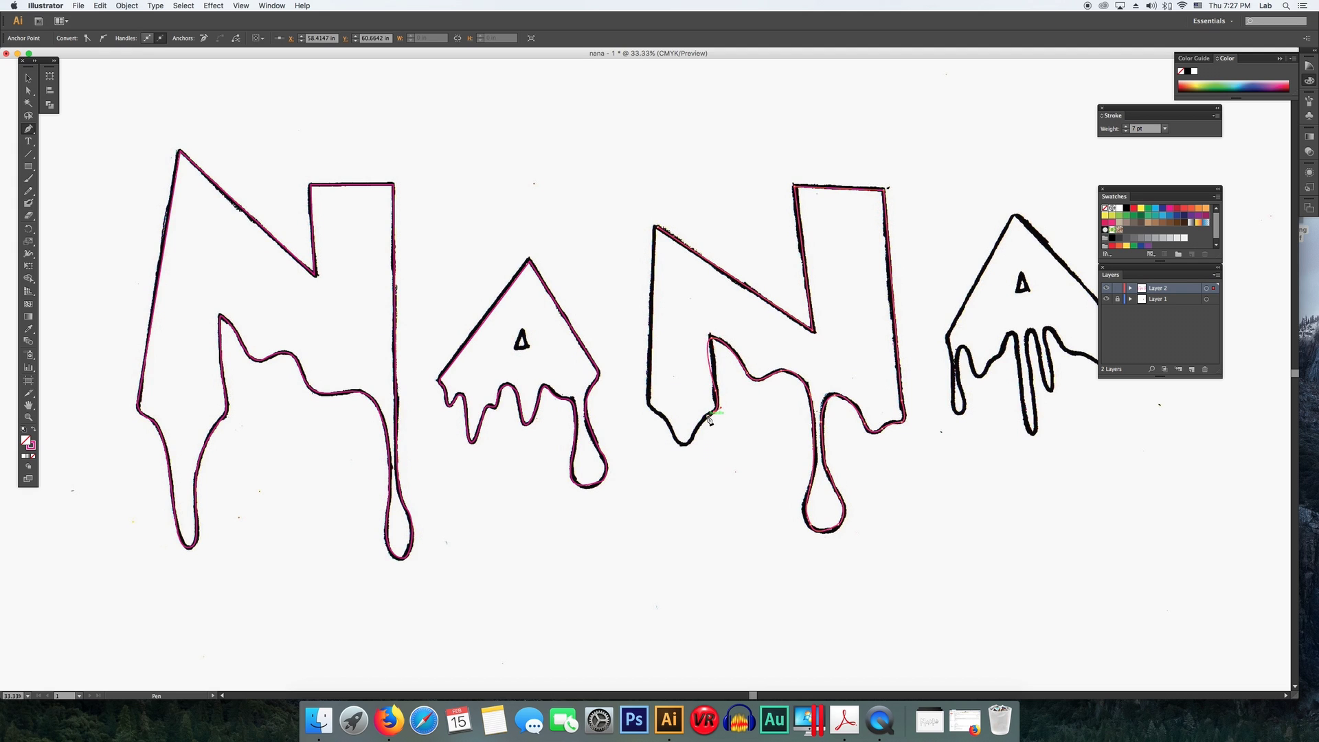
pyautogui.moveTo(659, 414); pyautogui.dragTo(616, 359)
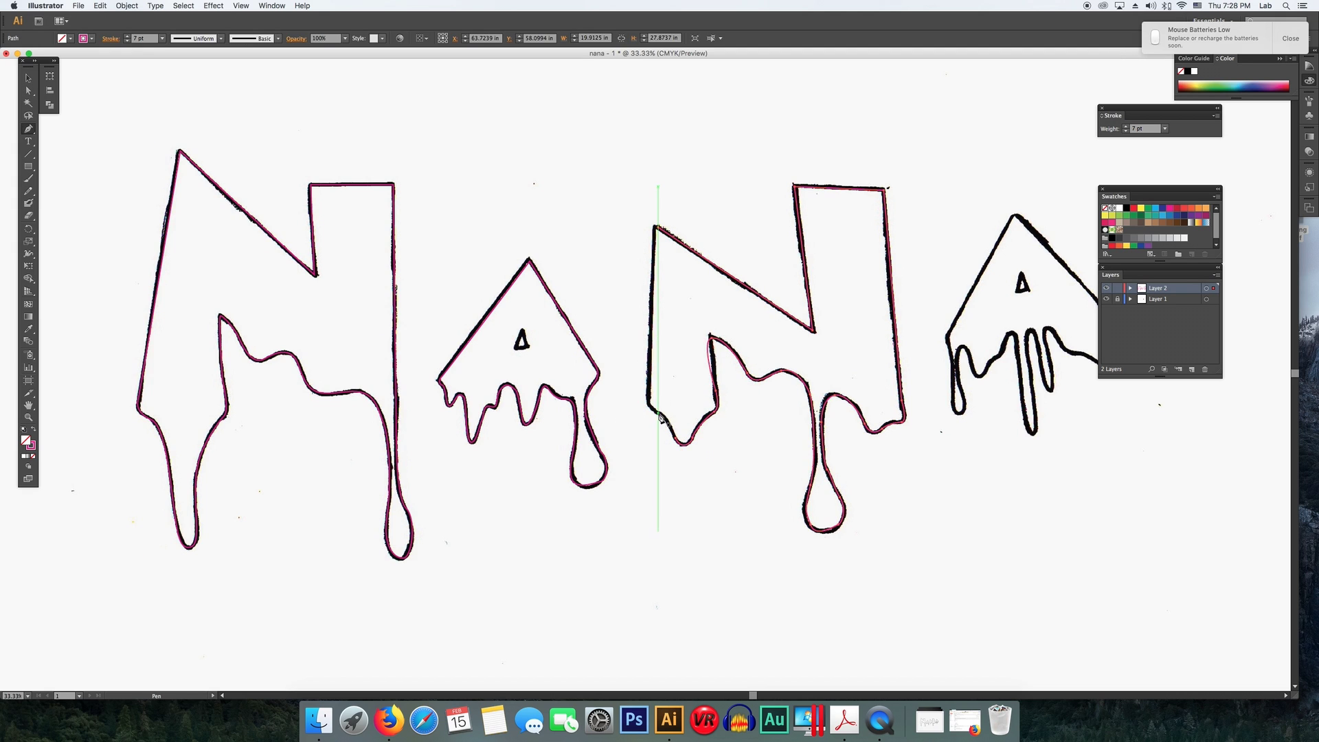
pyautogui.click(678, 413)
# - Undo the last point and delete the misplaced anchor at the second N's inner corner
pyautogui.click(100, 5)
pyautogui.click(120, 19)
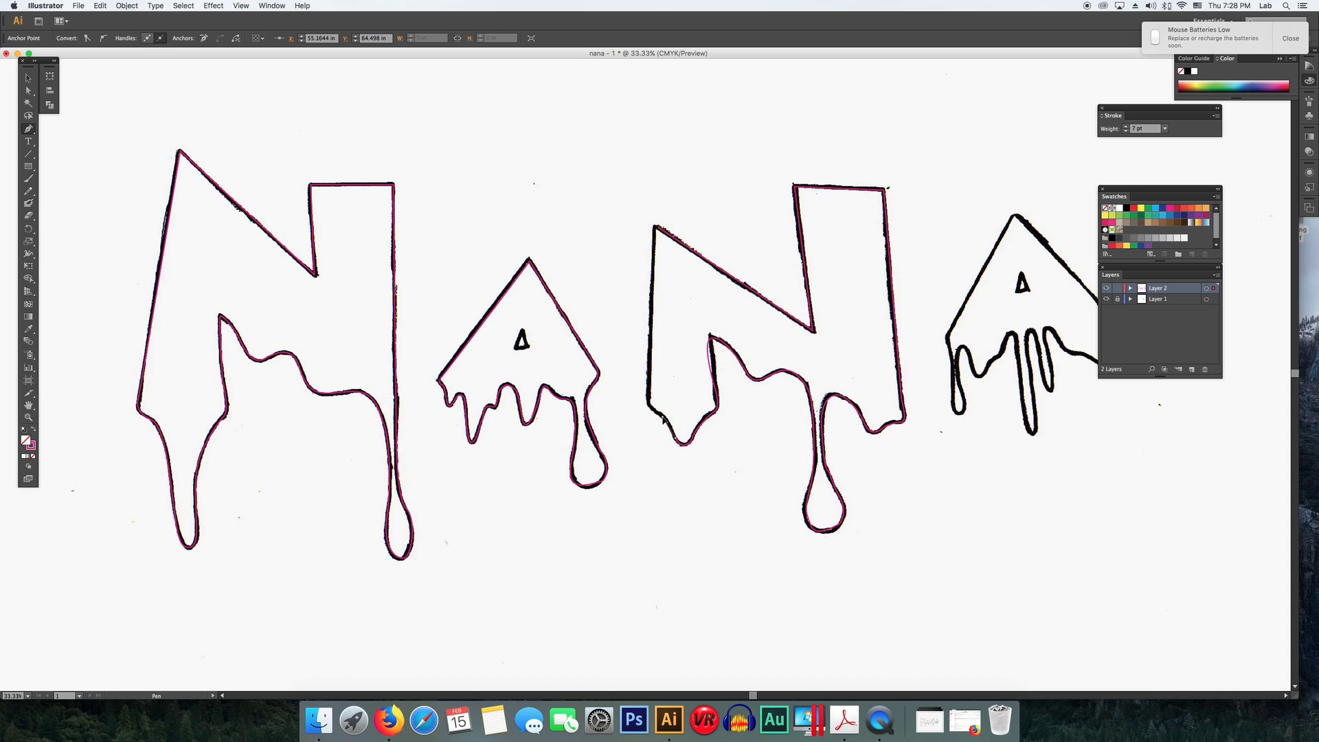
pyautogui.click(657, 227)
pyautogui.press('a')
pyautogui.click(711, 336)
pyautogui.press('Delete')
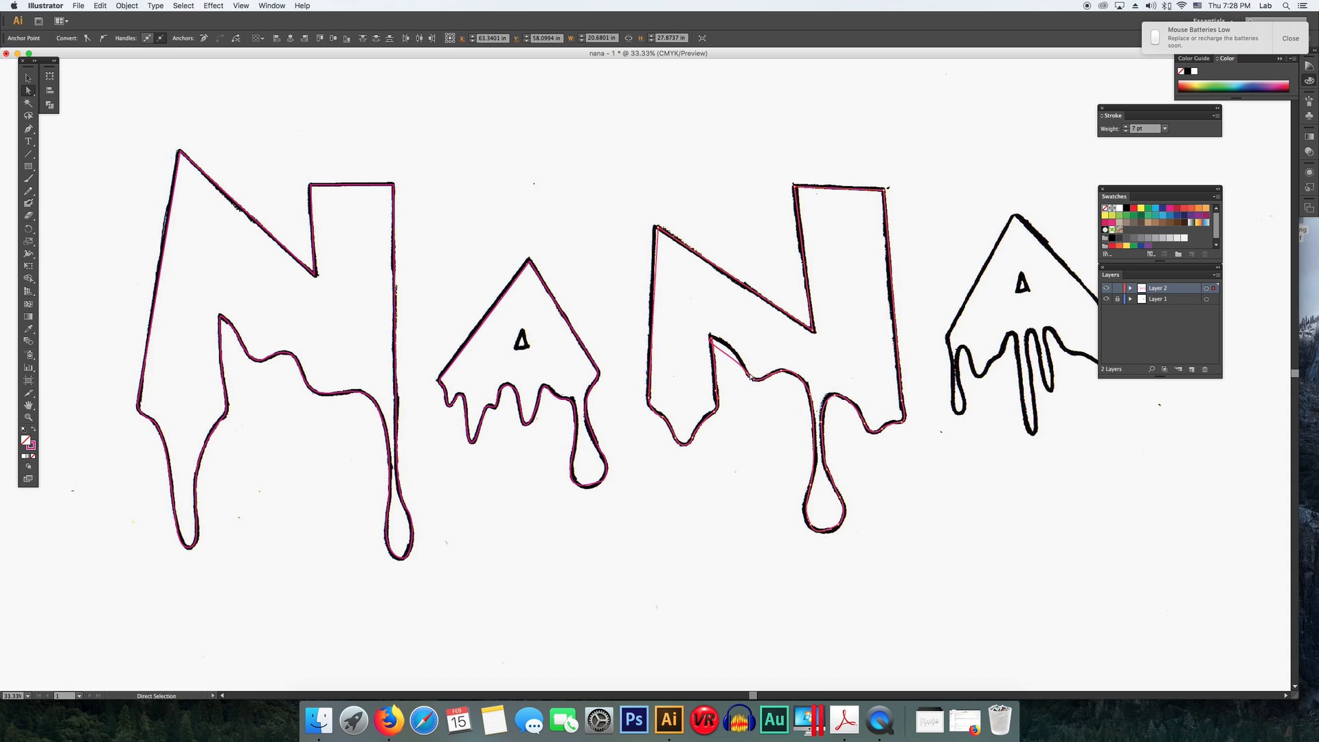
# - Redraw the second N's inner-corner segment and join it to the rest of the outline
pyautogui.press('p')
pyautogui.click(782, 371)
pyautogui.moveTo(757, 380); pyautogui.dragTo(705, 339)
pyautogui.click(715, 362)
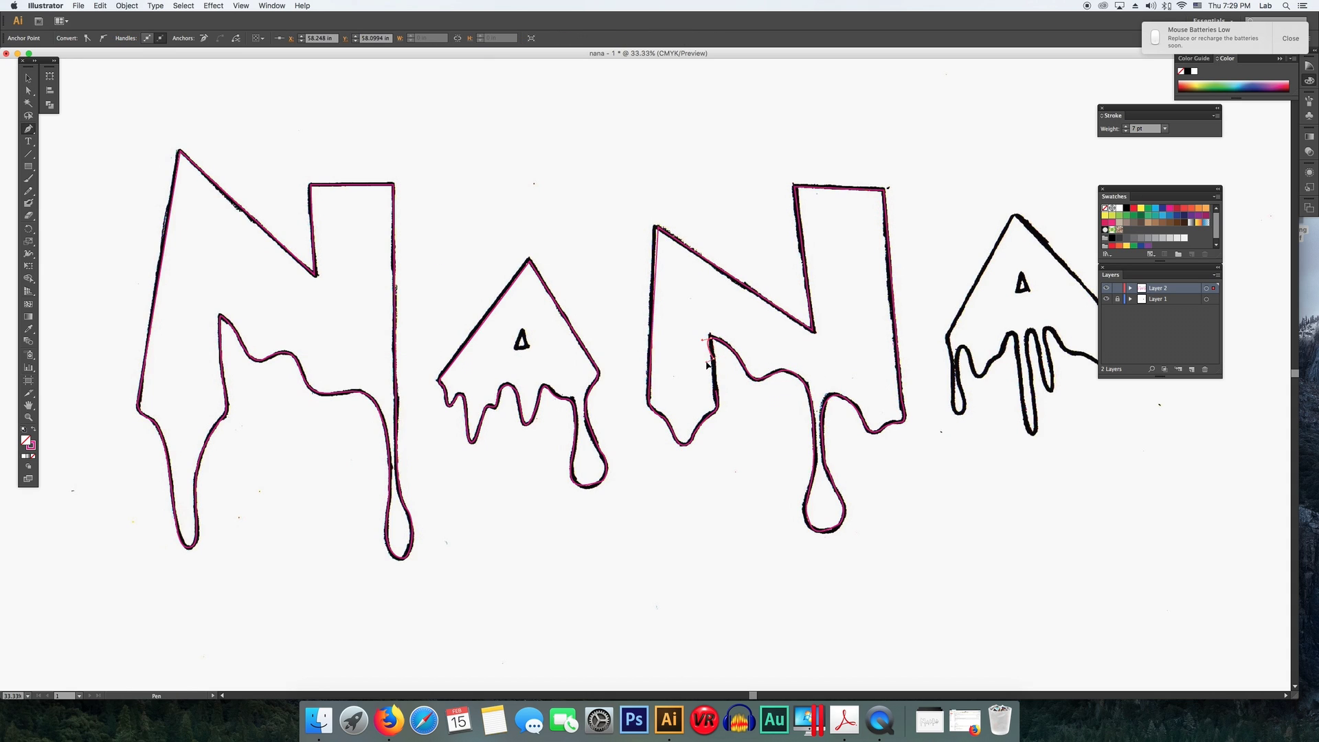
pyautogui.click(28, 78)
pyautogui.click(217, 261)
pyautogui.press('a')
pyautogui.click(715, 363)
pyautogui.press('p')
pyautogui.click(718, 409)
# - Move the Swatches and Layers panels away from the last A
pyautogui.moveTo(1194, 184); pyautogui.dragTo(1226, 166)
pyautogui.moveTo(1185, 189); pyautogui.dragTo(1229, 501)
pyautogui.moveTo(1168, 268); pyautogui.dragTo(1226, 323)
pyautogui.press('Delete')
pyautogui.press('p')
pyautogui.click(1016, 217)
pyautogui.moveTo(1116, 321); pyautogui.dragTo(1056, 355)
pyautogui.moveTo(1052, 334); pyautogui.dragTo(1046, 330)
pyautogui.click(28, 78)
pyautogui.click(236, 153)
pyautogui.click(1061, 263)
pyautogui.press('Delete')
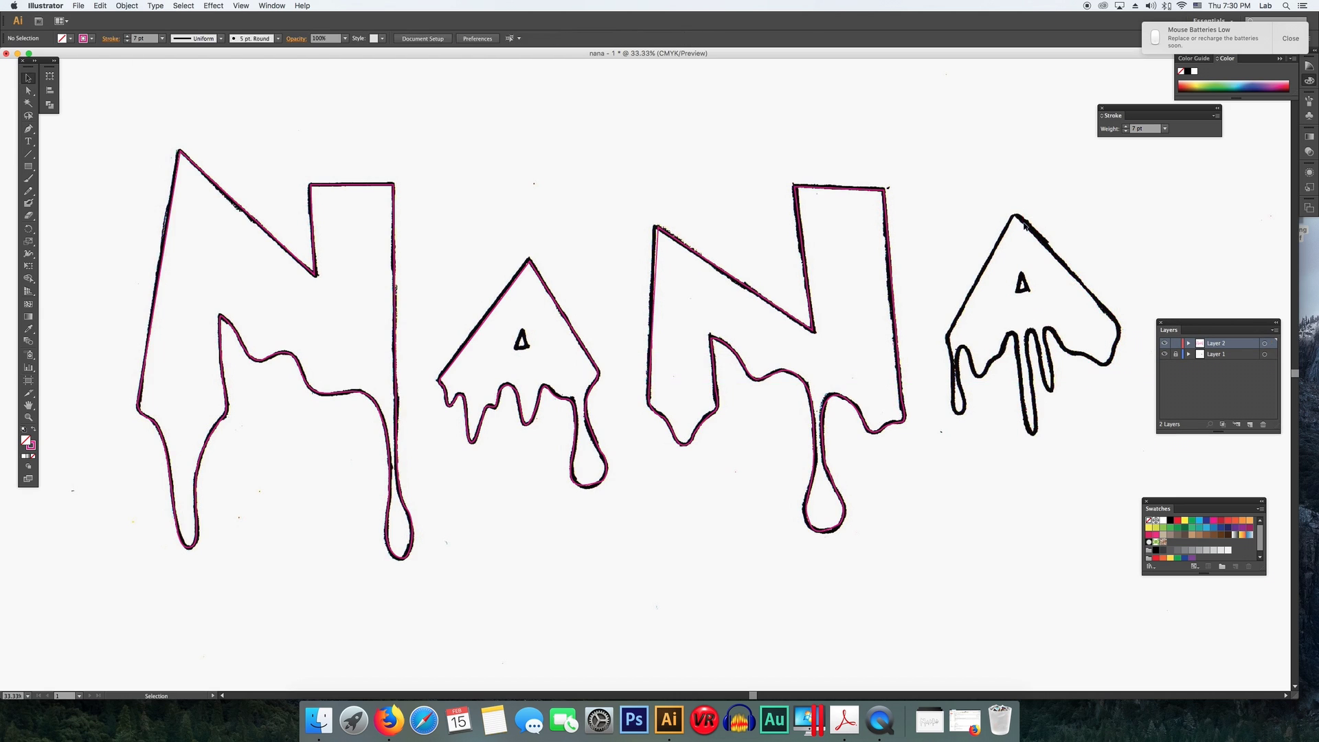
# - Trace the last A from its apex down the right side and around its long drips
pyautogui.press('p')
pyautogui.click(1017, 217)
pyautogui.click(1110, 318)
pyautogui.moveTo(1118, 347); pyautogui.dragTo(1048, 379)
pyautogui.click(1039, 343)
pyautogui.moveTo(1031, 330); pyautogui.dragTo(1026, 337)
pyautogui.click(1028, 360)
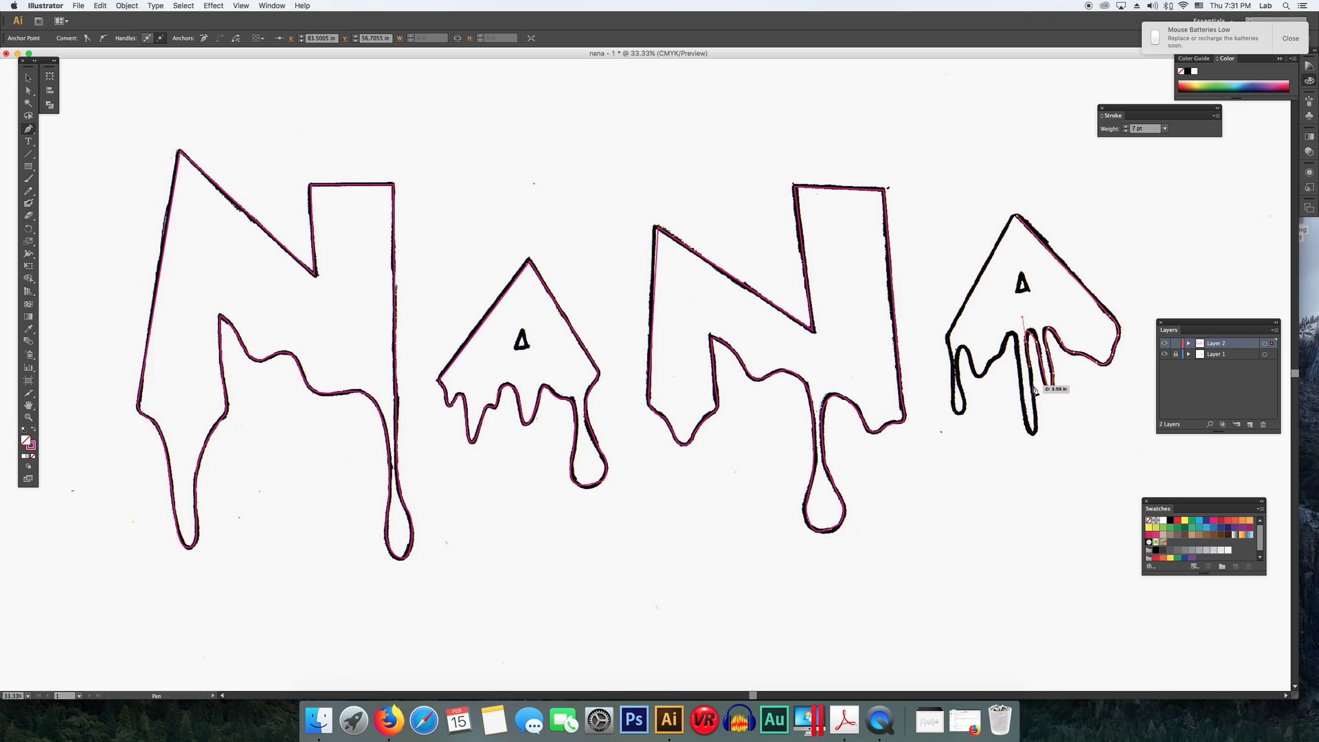
pyautogui.click(1036, 421)
pyautogui.moveTo(1032, 434); pyautogui.dragTo(1026, 428)
# - Trace the last A's remaining left drips and close the path at the apex
pyautogui.click(1020, 343)
pyautogui.moveTo(1007, 341); pyautogui.dragTo(973, 357)
pyautogui.click(998, 355)
pyautogui.click(983, 374)
pyautogui.moveTo(964, 347); pyautogui.dragTo(958, 350)
pyautogui.click(959, 364)
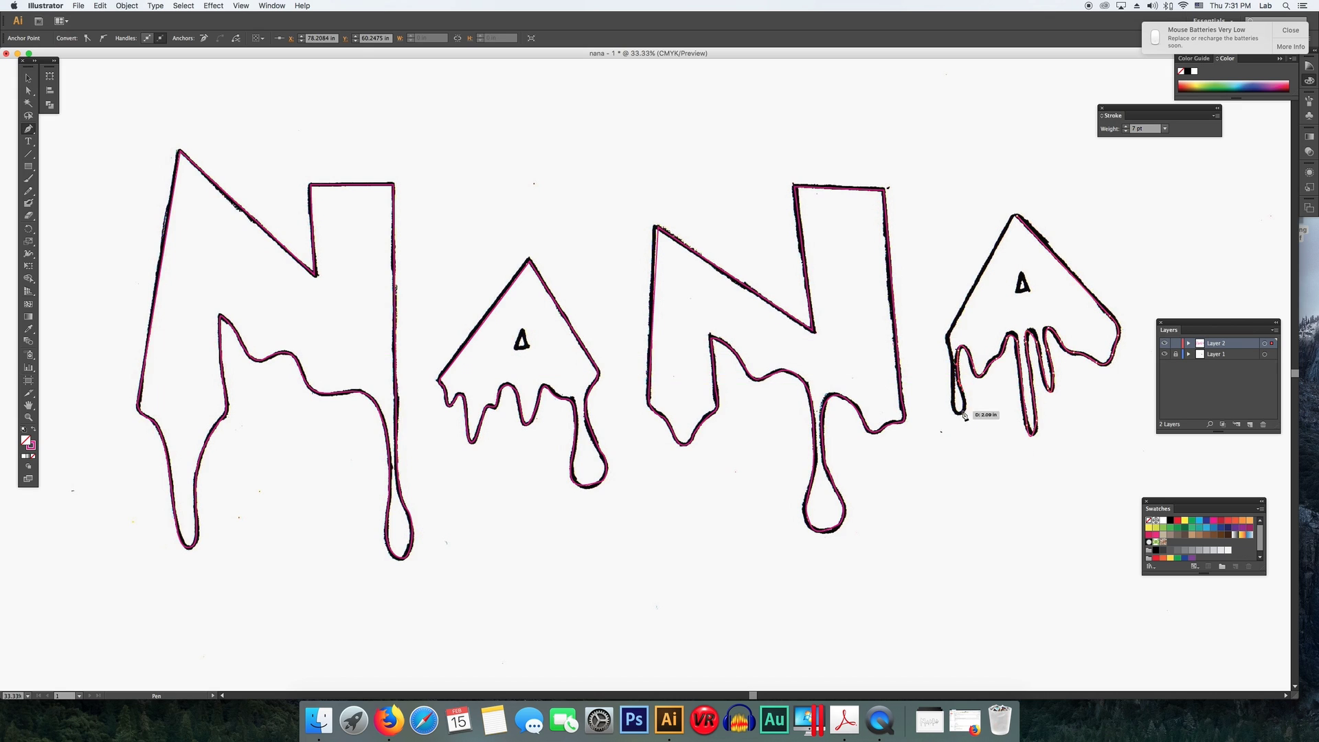
pyautogui.moveTo(960, 413); pyautogui.dragTo(955, 408)
pyautogui.click(954, 375)
pyautogui.click(951, 350)
pyautogui.click(949, 337)
pyautogui.click(1016, 216)
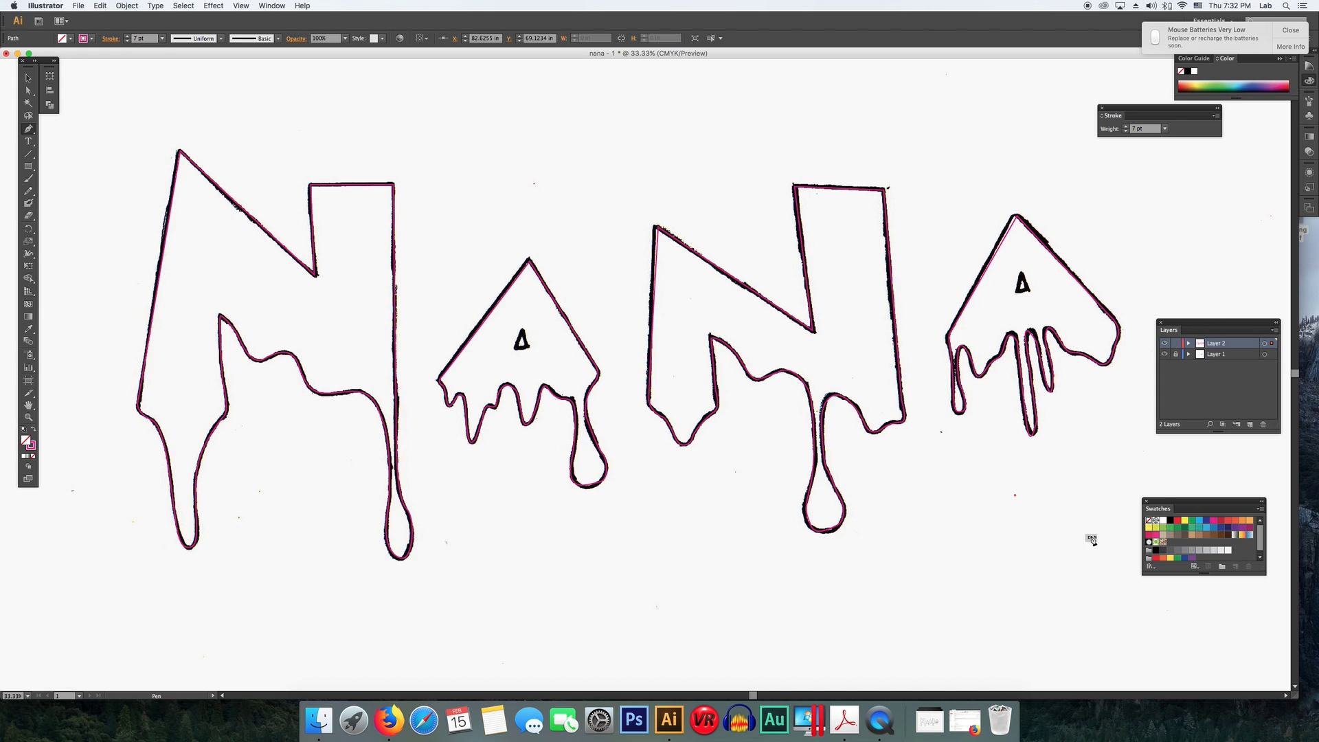
pyautogui.keyDown('super'); pyautogui.click(1089, 538); pyautogui.keyUp('super')
pyautogui.press('a')
pyautogui.moveTo(994, 361); pyautogui.dragTo(1036, 333)
pyautogui.click(99, 6)
pyautogui.click(109, 17)
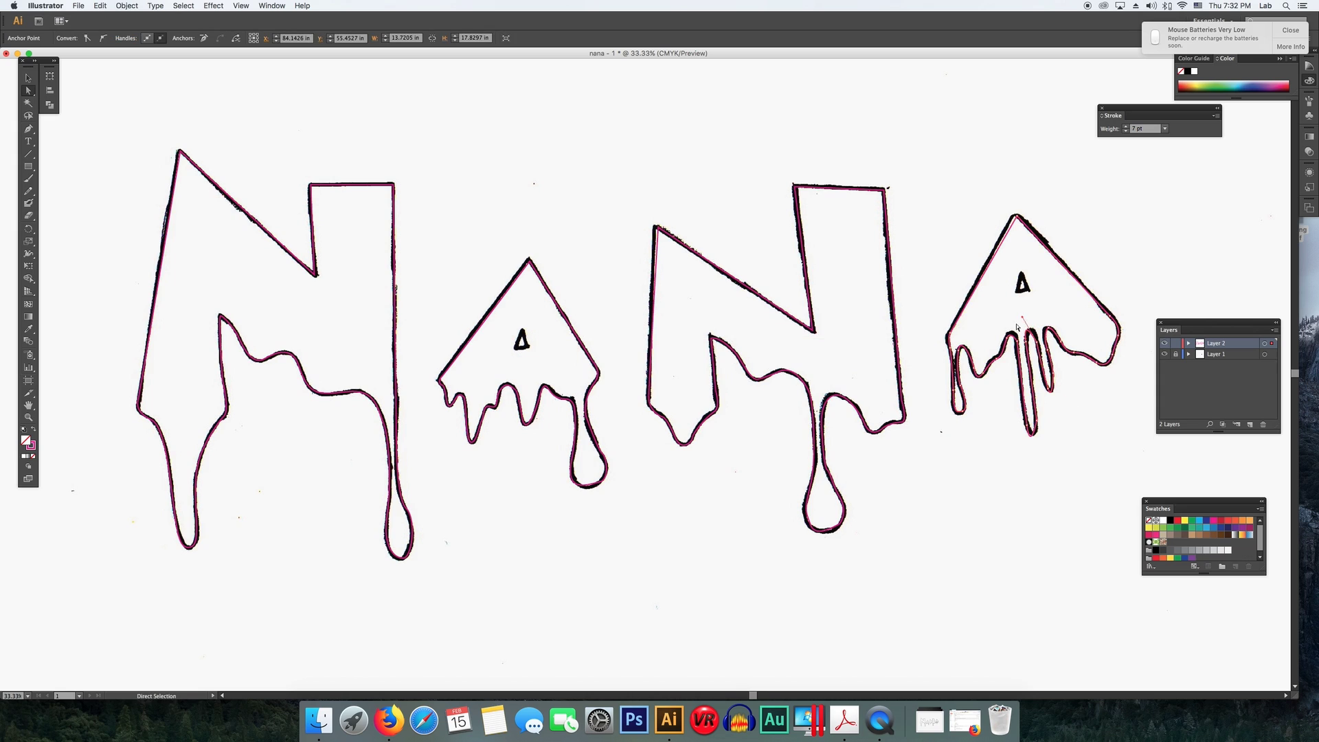
pyautogui.click(1081, 425)
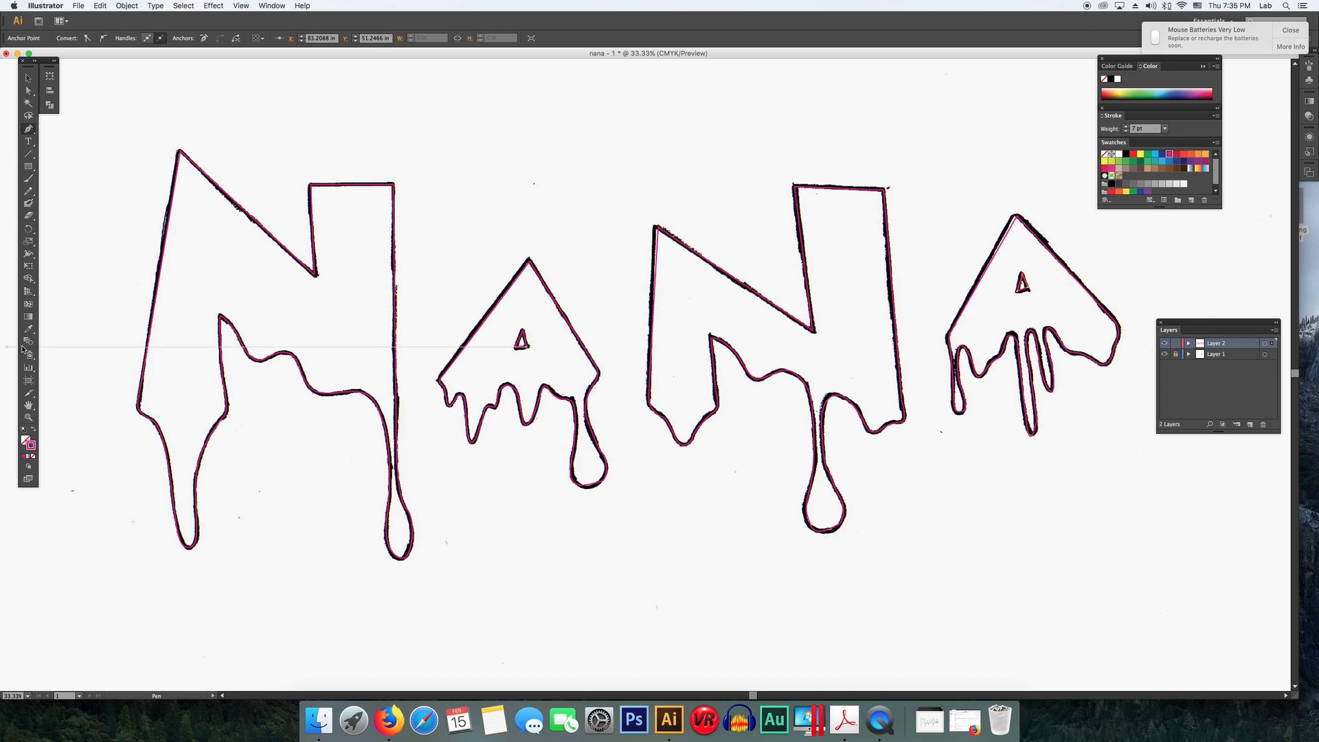
# - Select the first N's outline and set its fill and stroke to the brown swatch C=40 M=65 Y=90 K=35
pyautogui.click(25, 440)
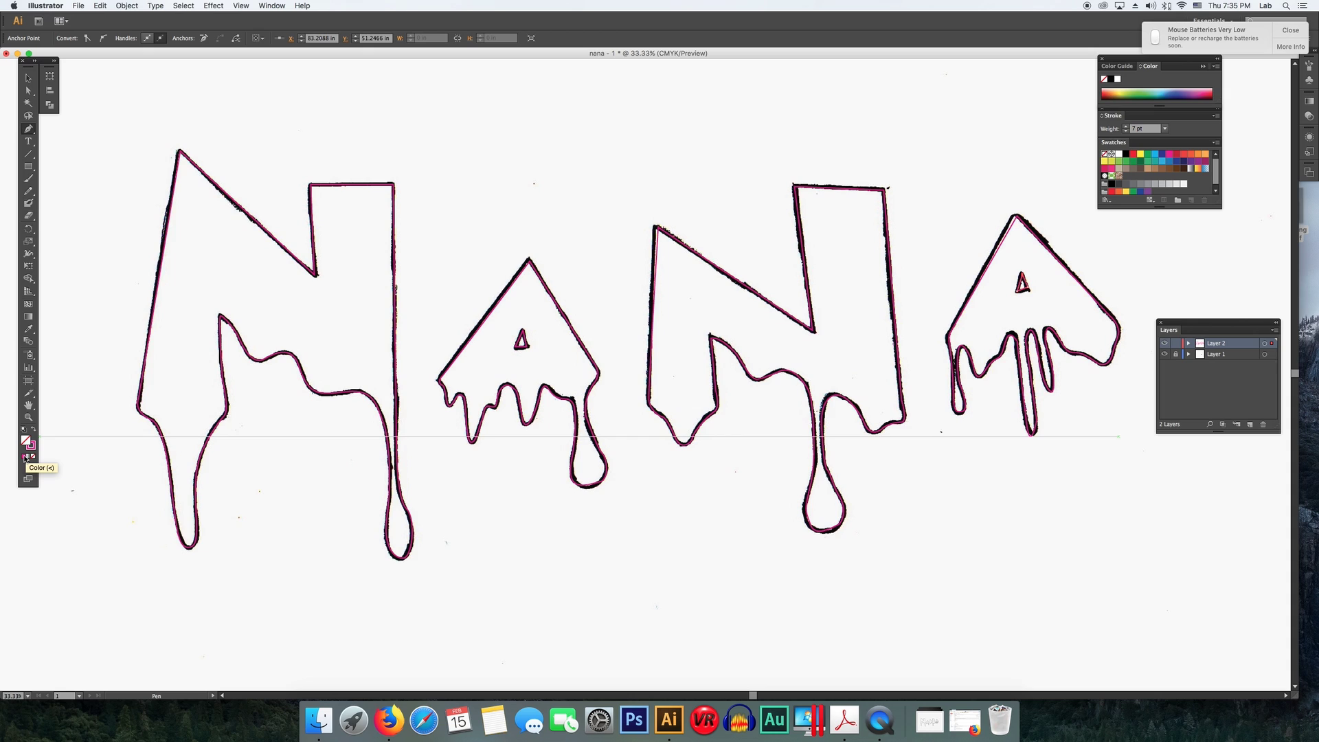
pyautogui.click(29, 77)
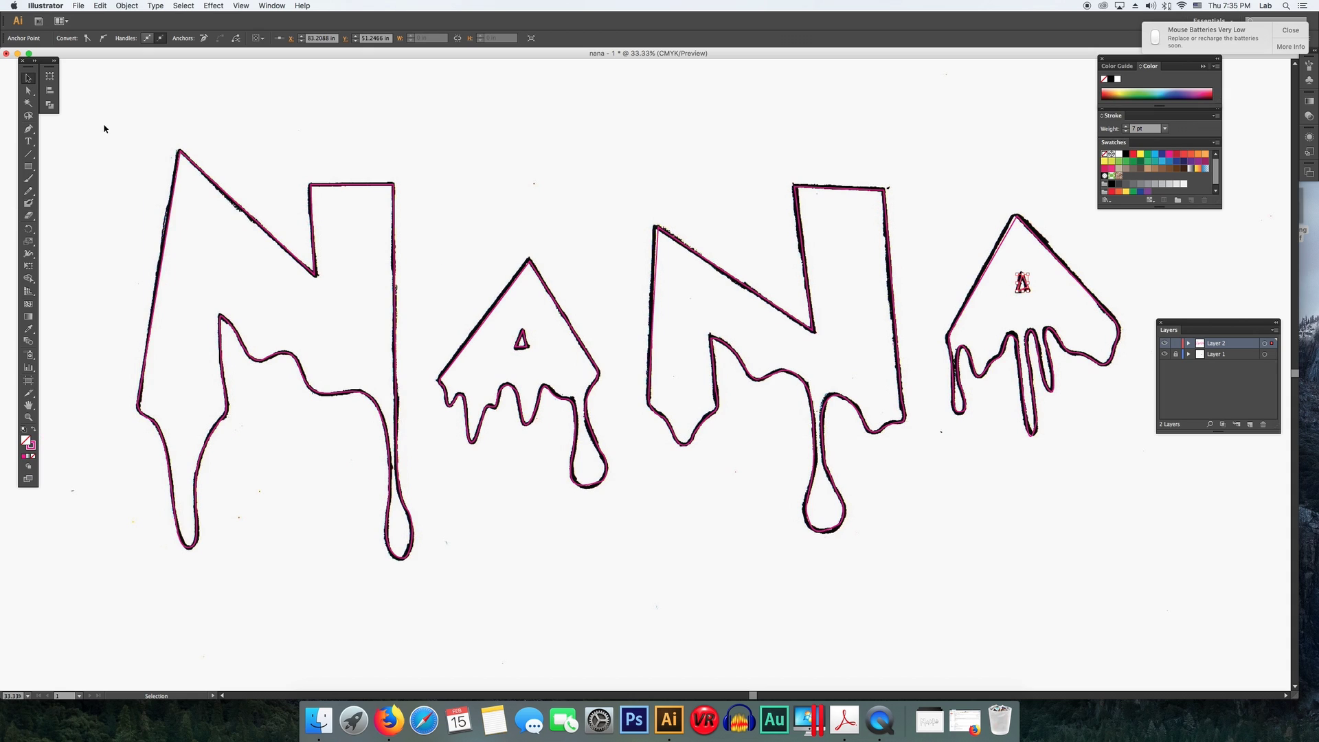
pyautogui.moveTo(104, 128); pyautogui.dragTo(424, 591)
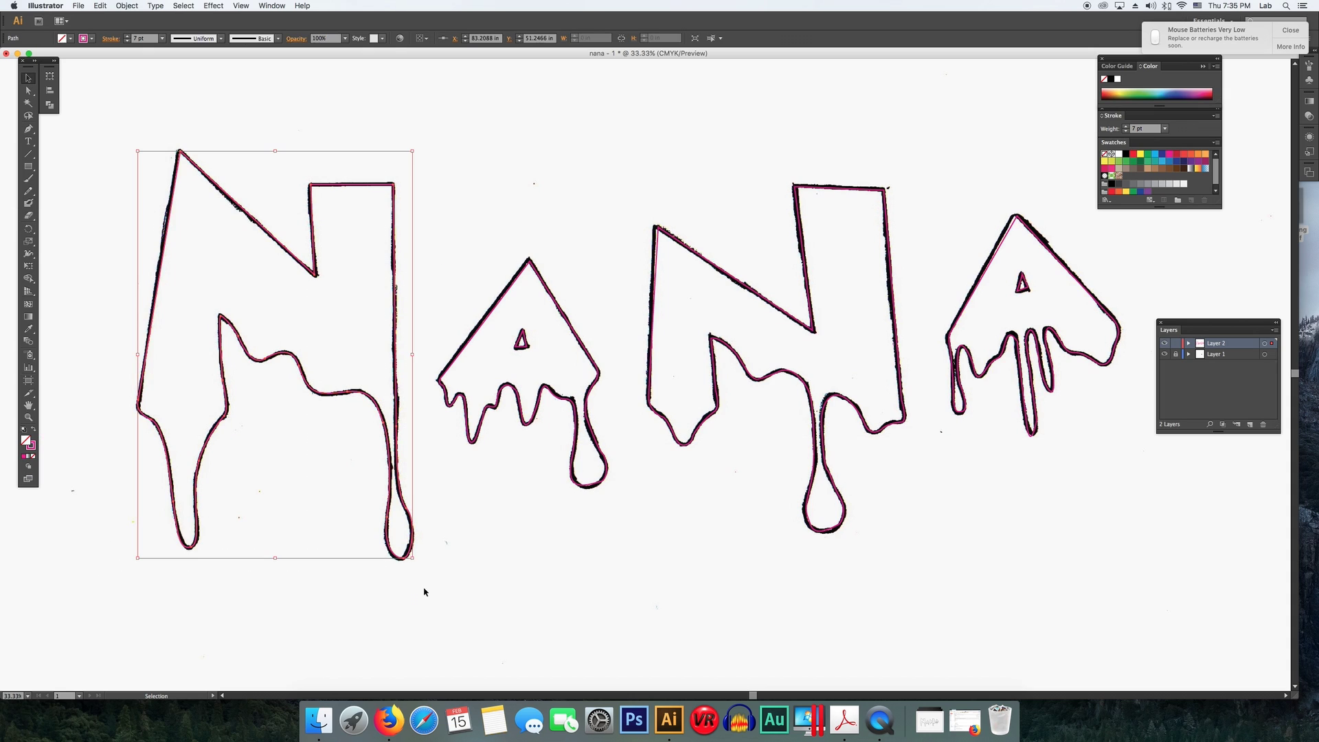
pyautogui.click(29, 79)
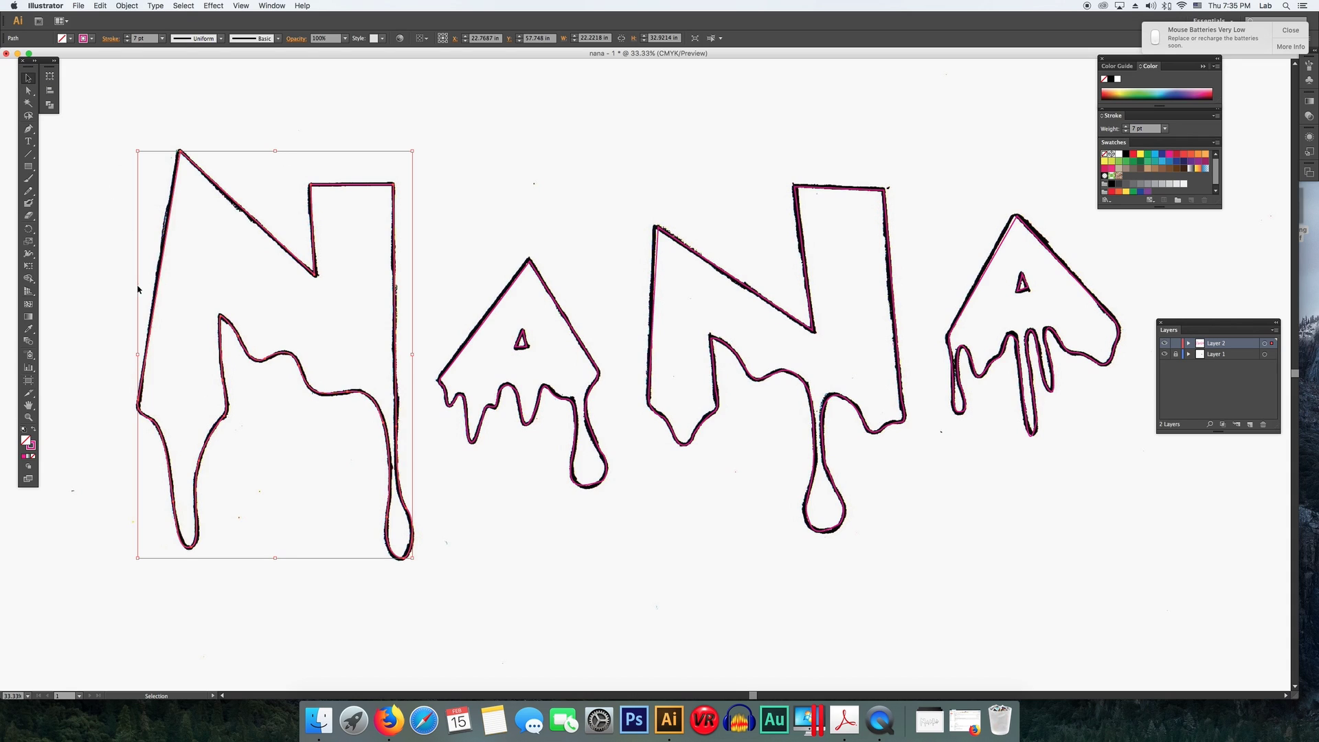
pyautogui.click(24, 457)
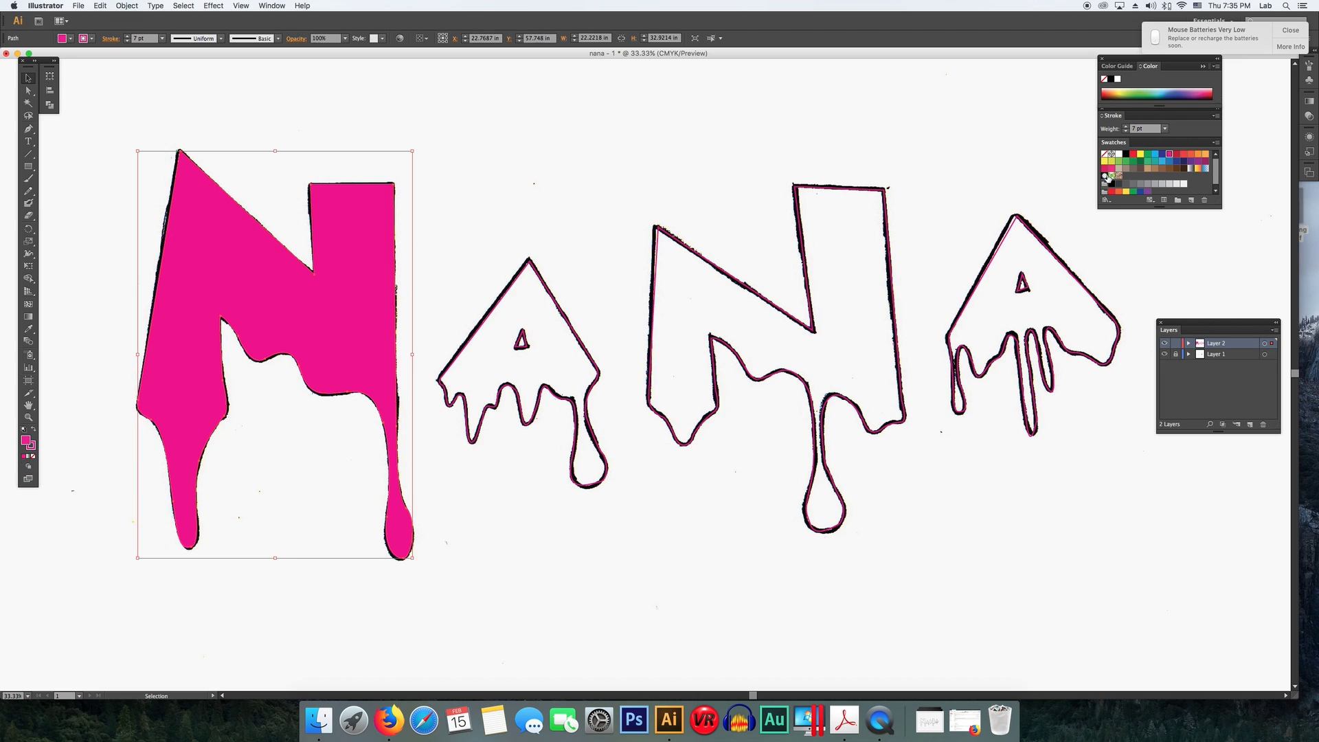
pyautogui.click(1170, 169)
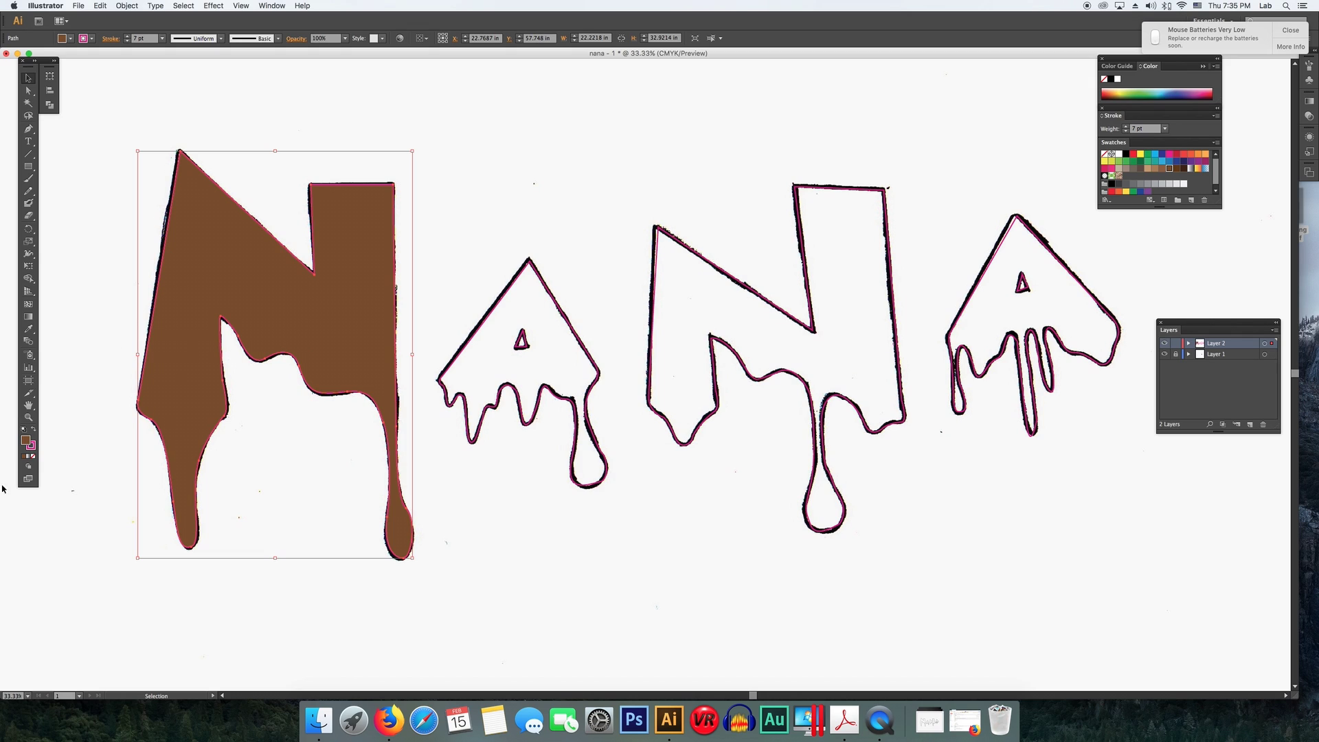
pyautogui.click(30, 446)
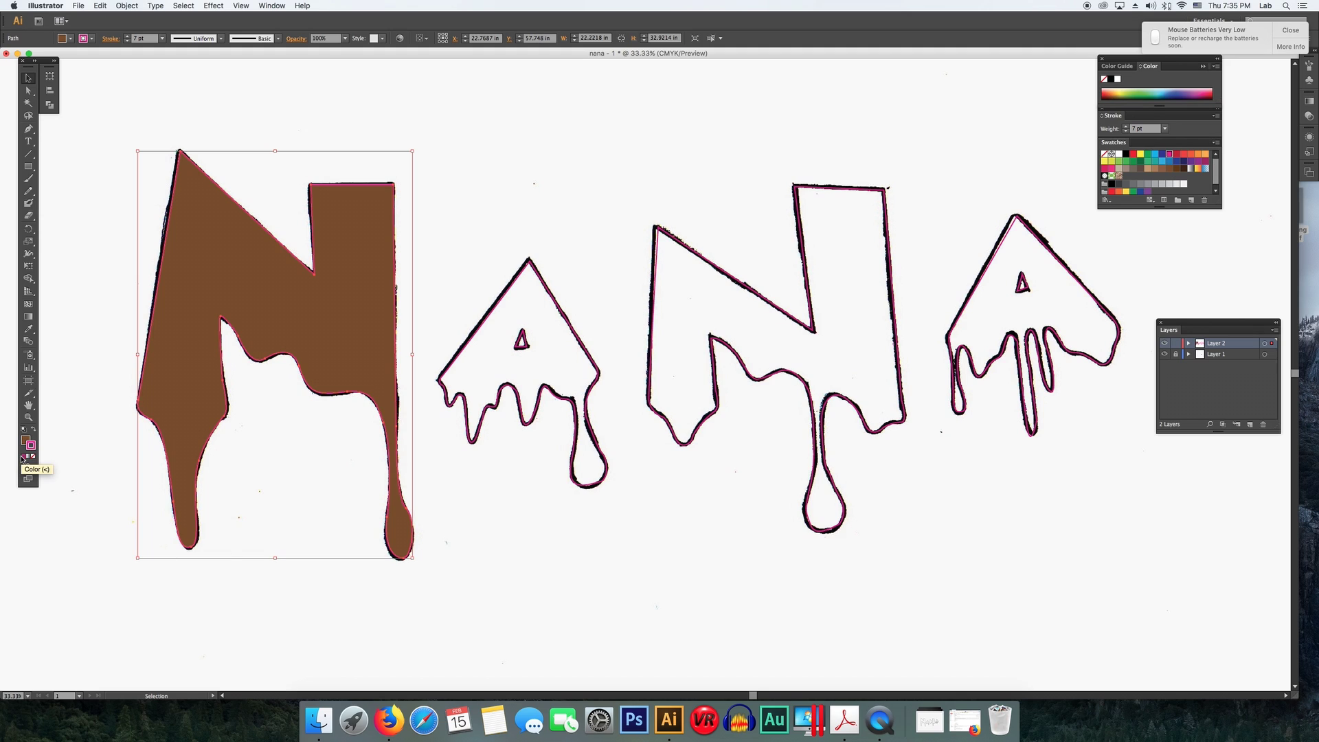
pyautogui.click(1170, 169)
pyautogui.click(478, 205)
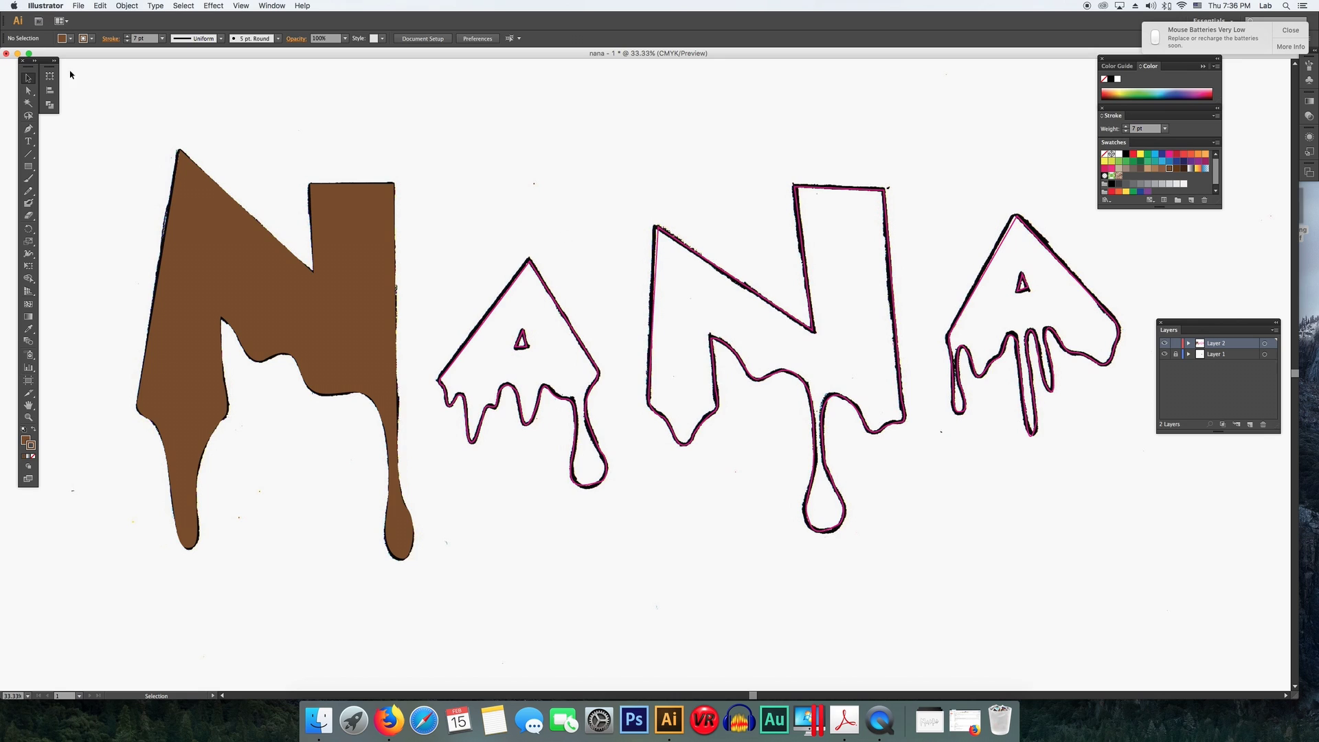
# - Select the first A's outline and fill it with the brown swatch C=40 M=65 Y=90 K=35
pyautogui.press('super+a')
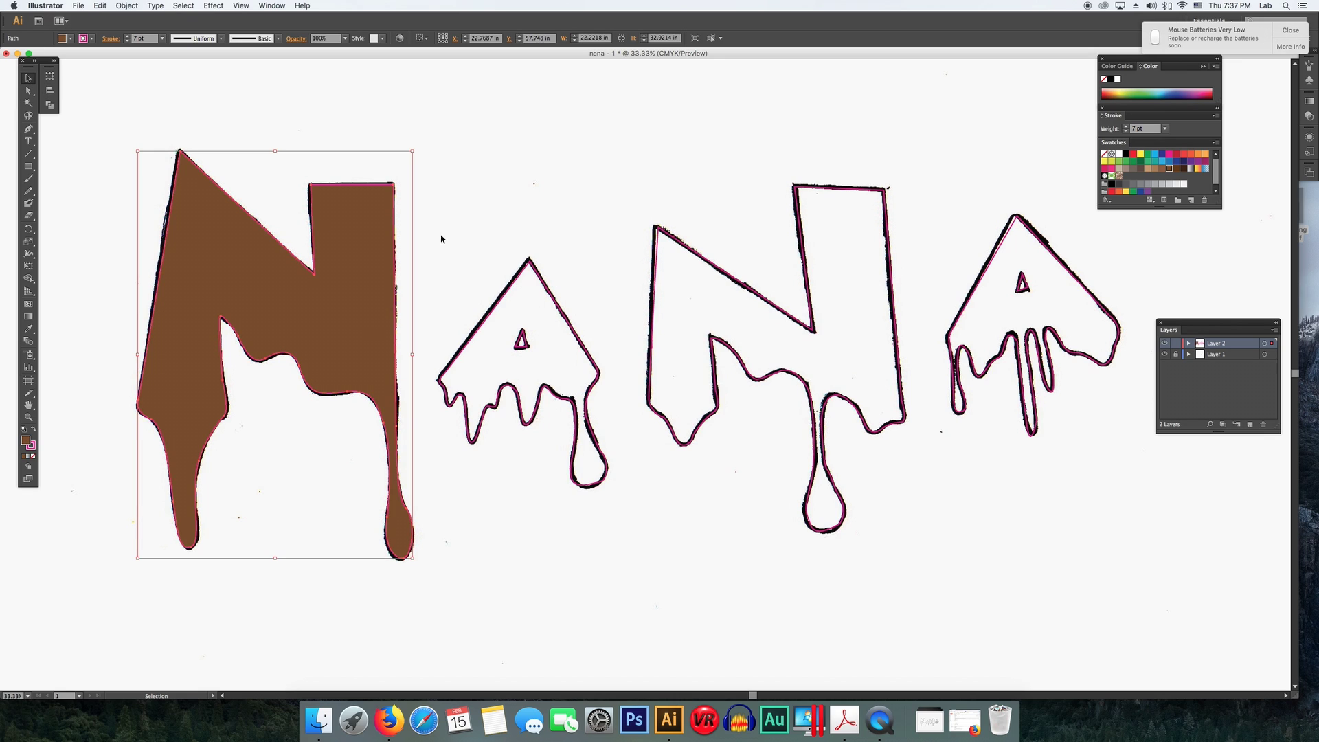
pyautogui.moveTo(429, 239); pyautogui.dragTo(617, 546)
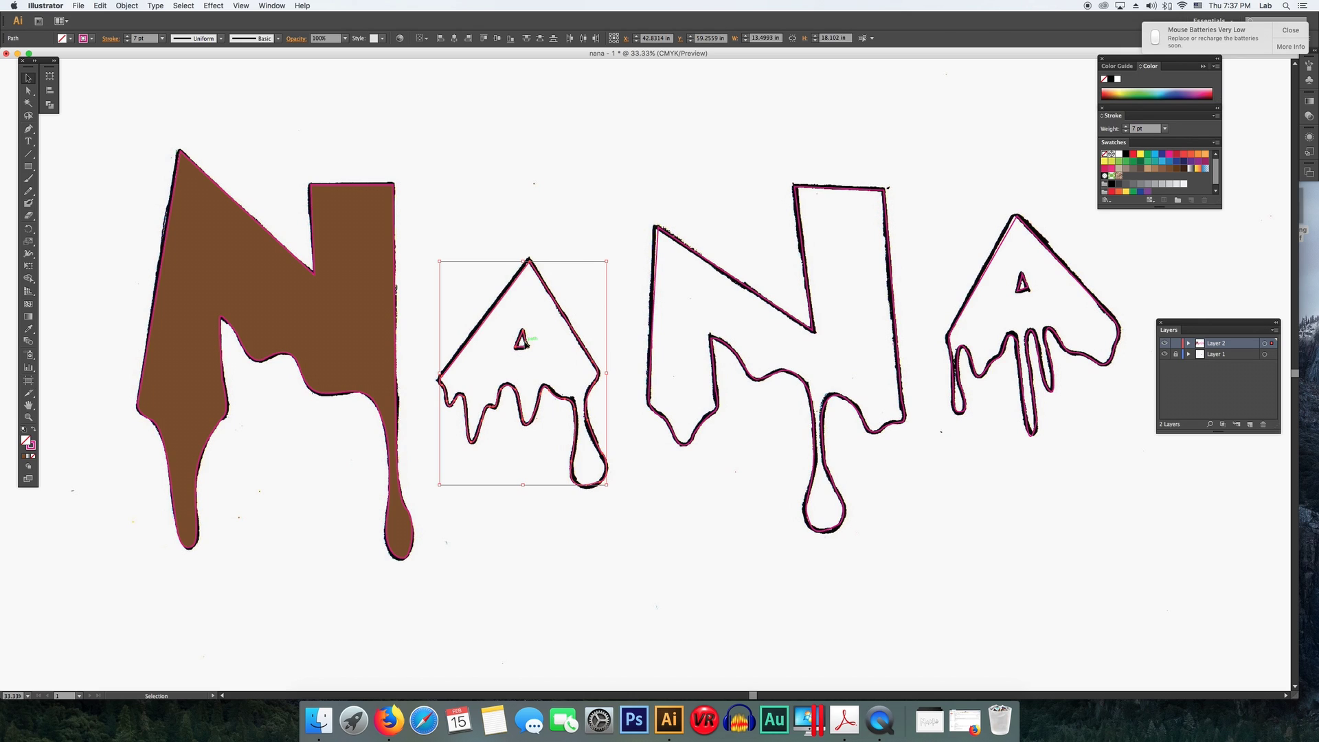
pyautogui.click(25, 457)
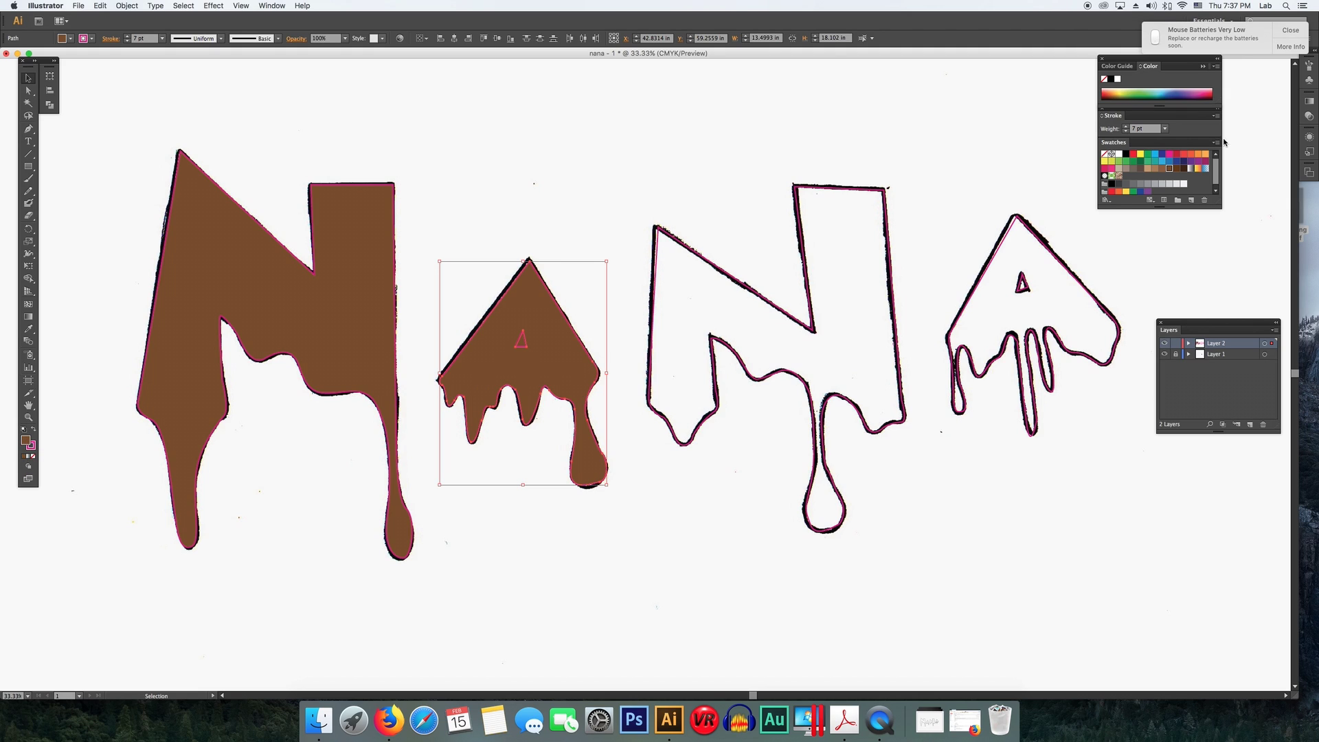
pyautogui.click(31, 447)
pyautogui.click(1170, 170)
pyautogui.click(523, 182)
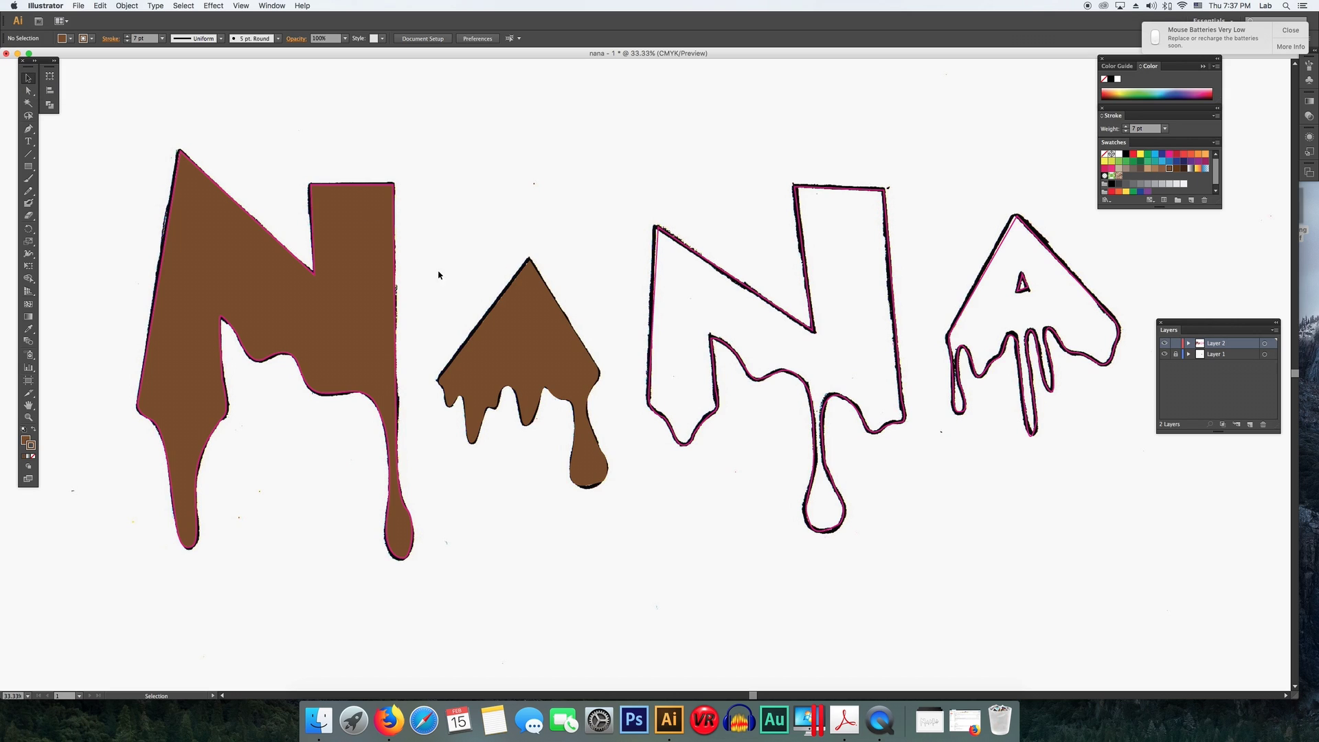
# - Fill the first A's inner triangle with the light swatch C=0 M=0 Y=0 K=5
pyautogui.click(528, 342)
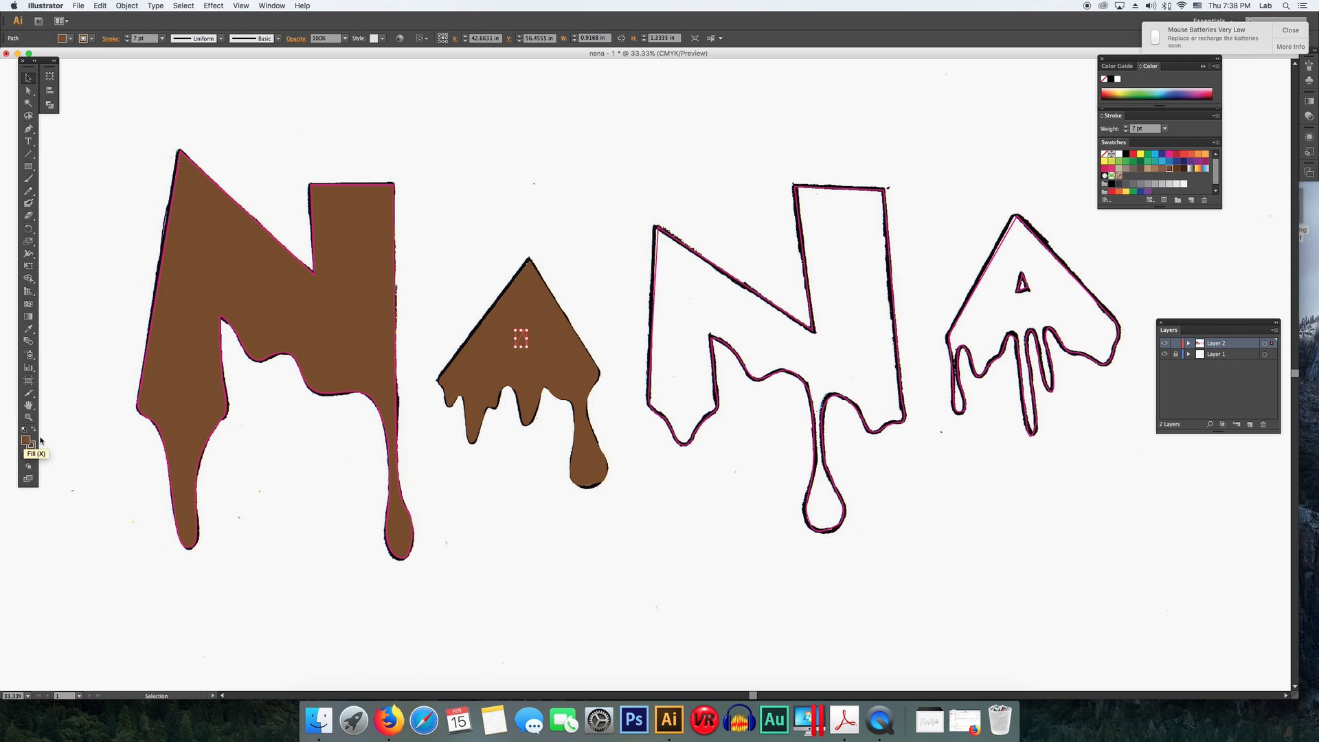
pyautogui.click(1185, 185)
pyautogui.click(614, 293)
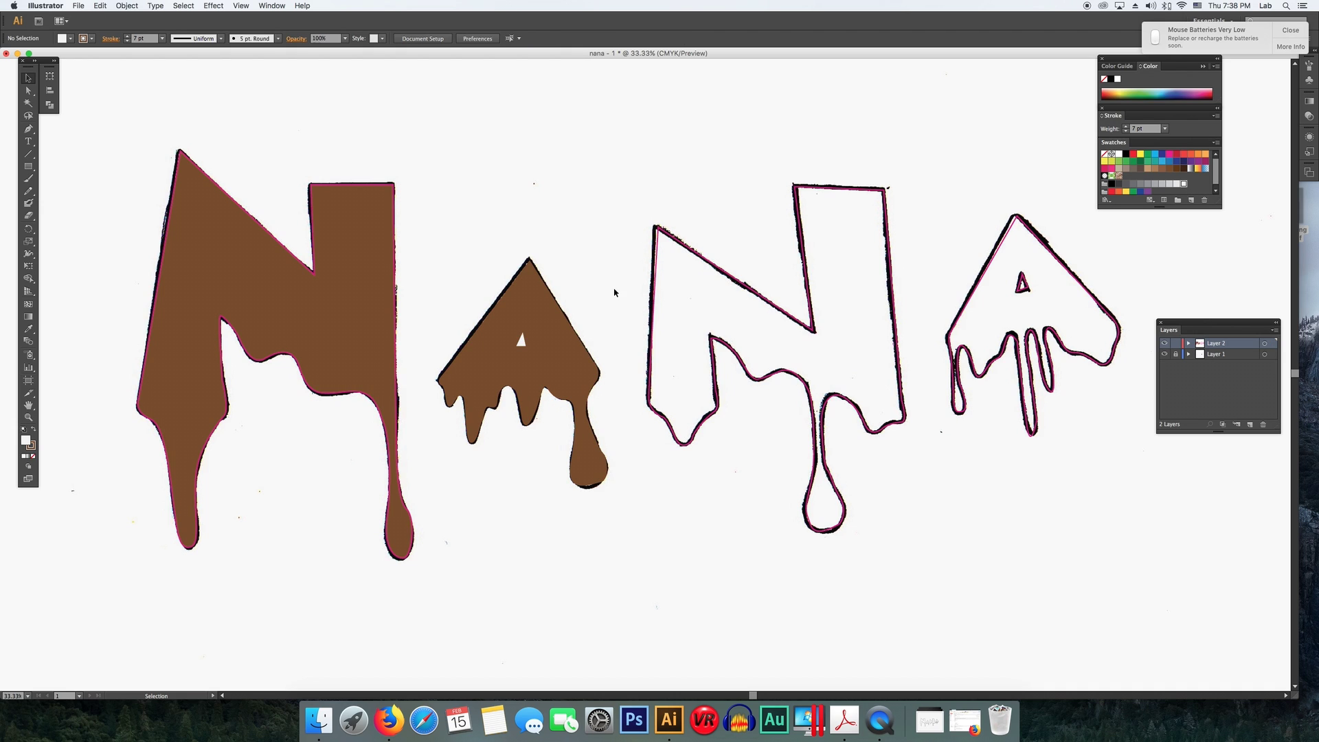
# - Select the second N's outline and fill it with a brown swatch
pyautogui.moveTo(69, 93); pyautogui.dragTo(951, 571)
pyautogui.moveTo(622, 285); pyautogui.dragTo(678, 330)
pyautogui.click(1176, 168)
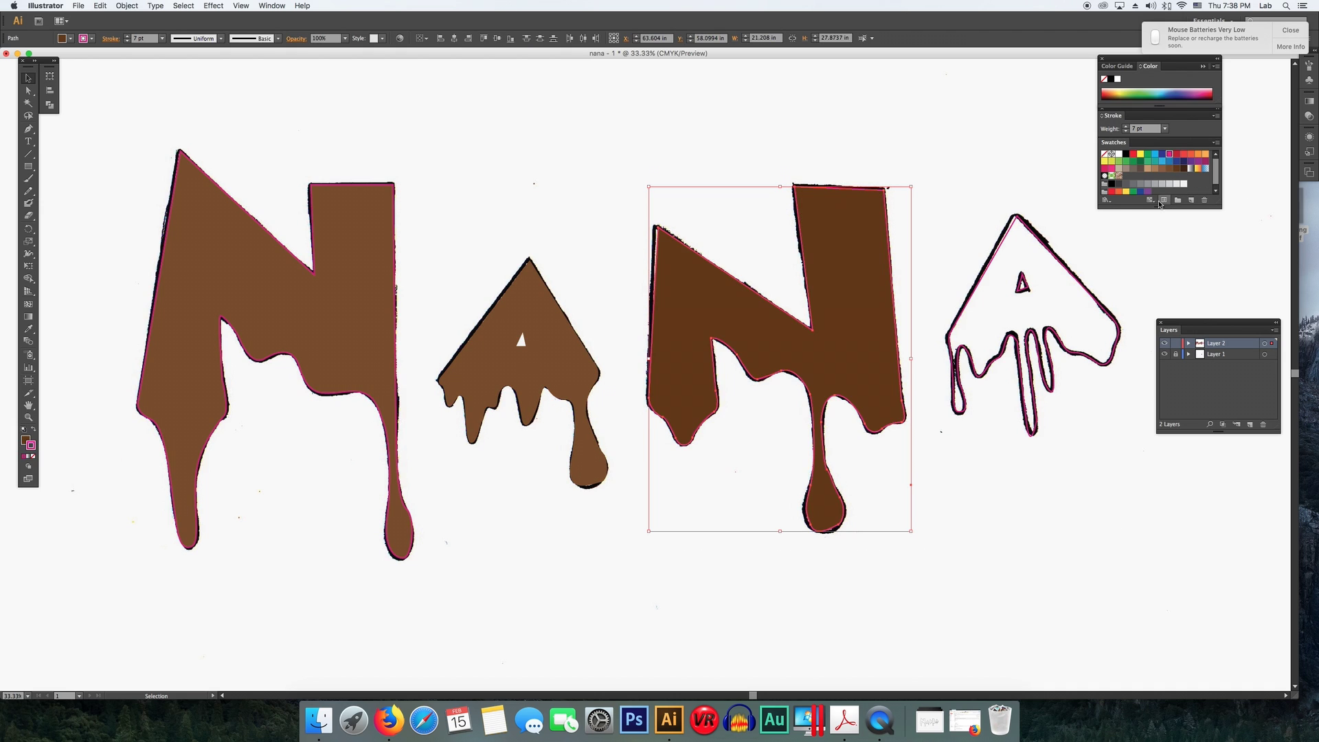
pyautogui.click(1169, 168)
pyautogui.click(1196, 275)
# - Select the last A's outline and give its fill the brown swatch
pyautogui.moveTo(1137, 412); pyautogui.dragTo(1007, 268)
pyautogui.click(1170, 169)
pyautogui.press('x')
pyautogui.click(1169, 169)
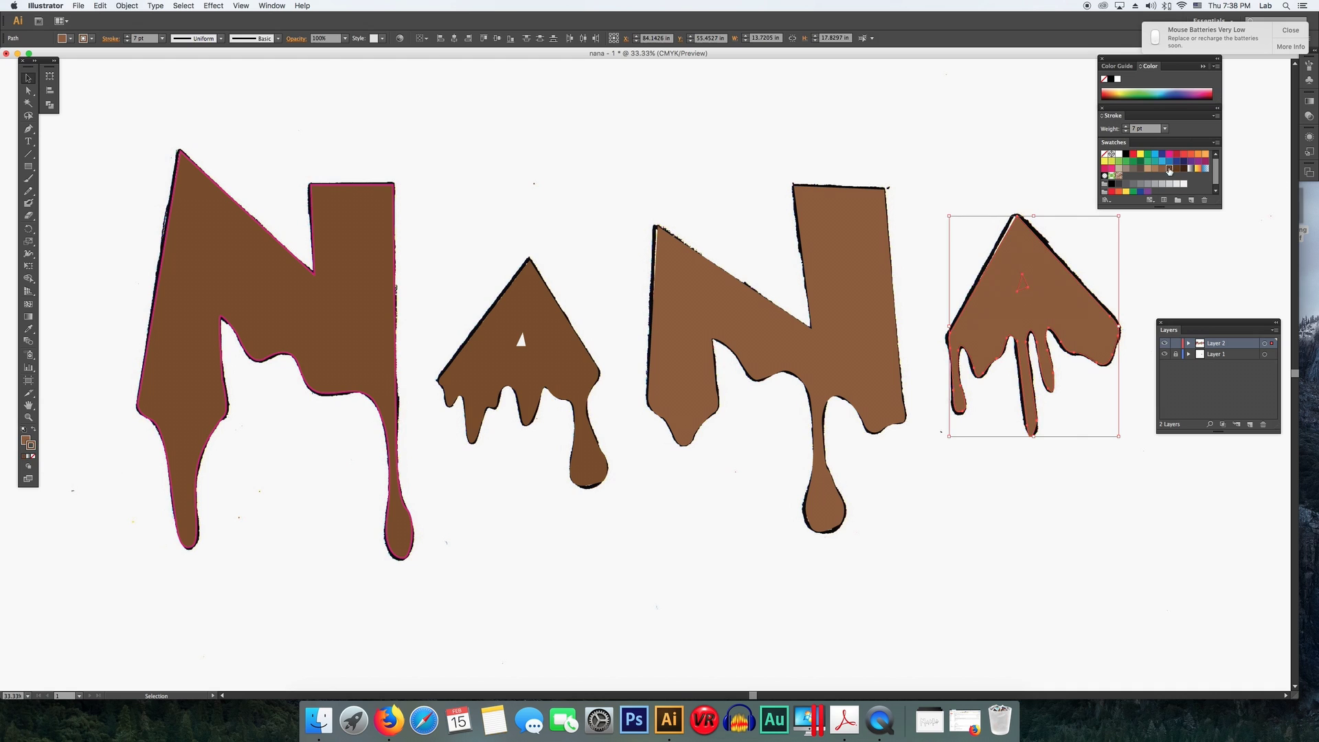
# - Select the last A's inner triangle and fill it with white
pyautogui.click(1141, 261)
pyautogui.click(1029, 289)
pyautogui.click(1158, 259)
pyautogui.click(1024, 283)
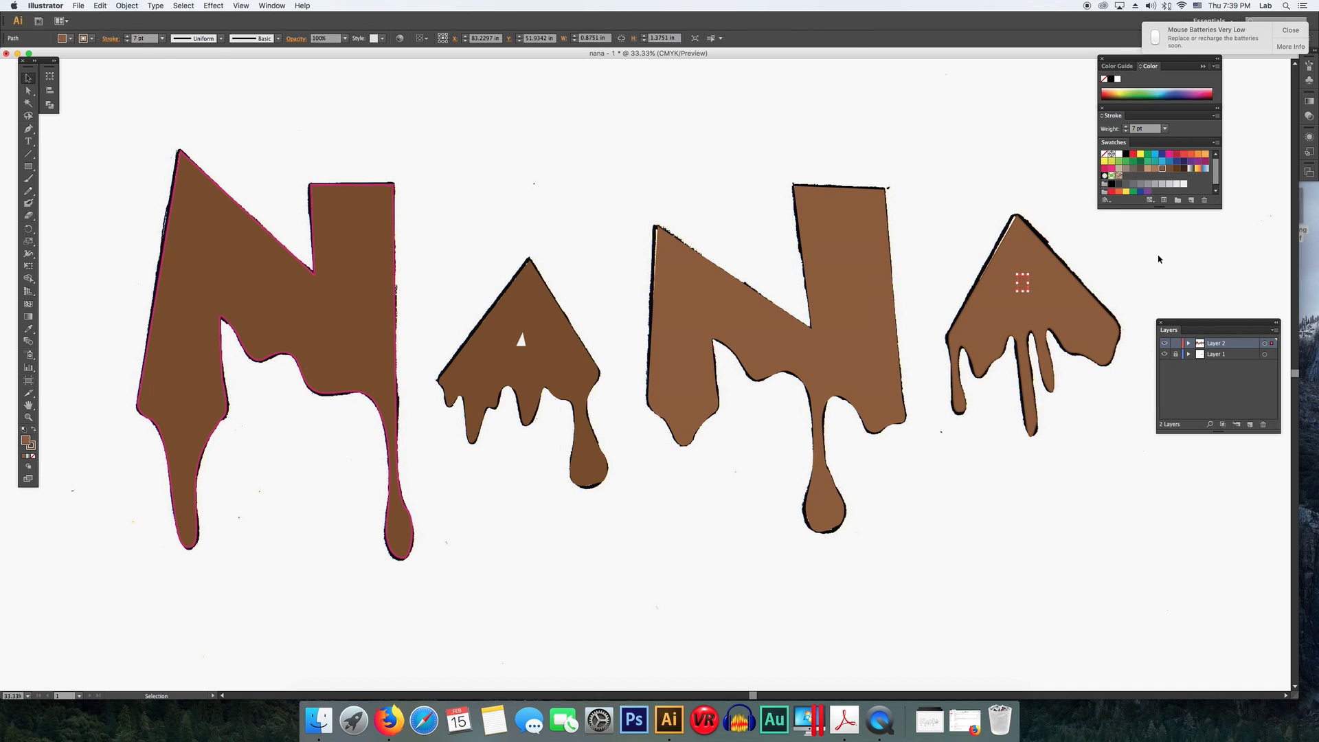
pyautogui.click(127, 5)
pyautogui.press('x')
pyautogui.click(1119, 154)
pyautogui.click(1158, 259)
# - Reapply the brown swatch to the second N so it matches the other letters
pyautogui.hscroll(3, 733, 299)
pyautogui.click(734, 299)
pyautogui.click(1169, 169)
pyautogui.click(976, 303)
pyautogui.click(1169, 168)
pyautogui.click(1101, 294)
# - Close the Color, Stroke and Swatches panels, leaving the Layers panel open
pyautogui.moveTo(1030, 53); pyautogui.dragTo(1068, 53)
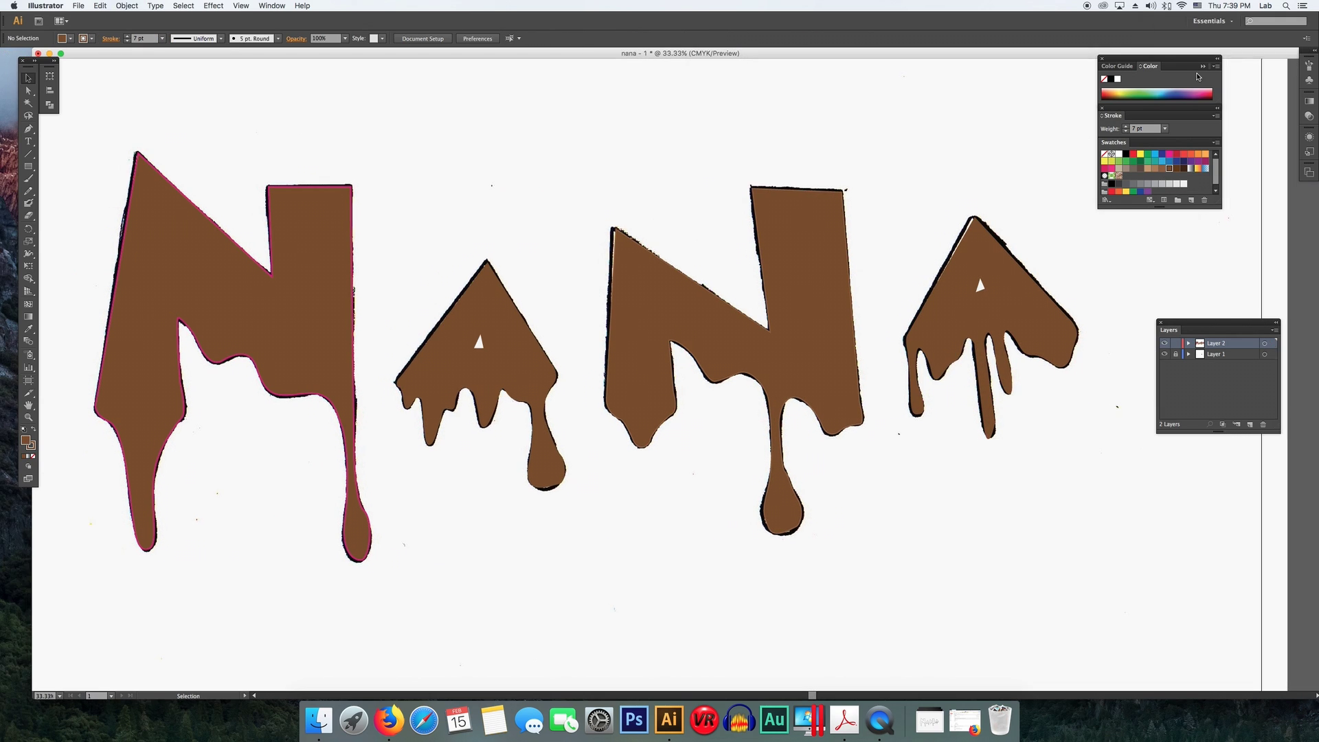
pyautogui.click(1103, 59)
pyautogui.click(1102, 108)
pyautogui.click(1162, 322)
pyautogui.click(268, 6)
pyautogui.click(283, 304)
# - Try repositioning the scanned image on Layer 1 and undo the moves
pyautogui.click(1174, 353)
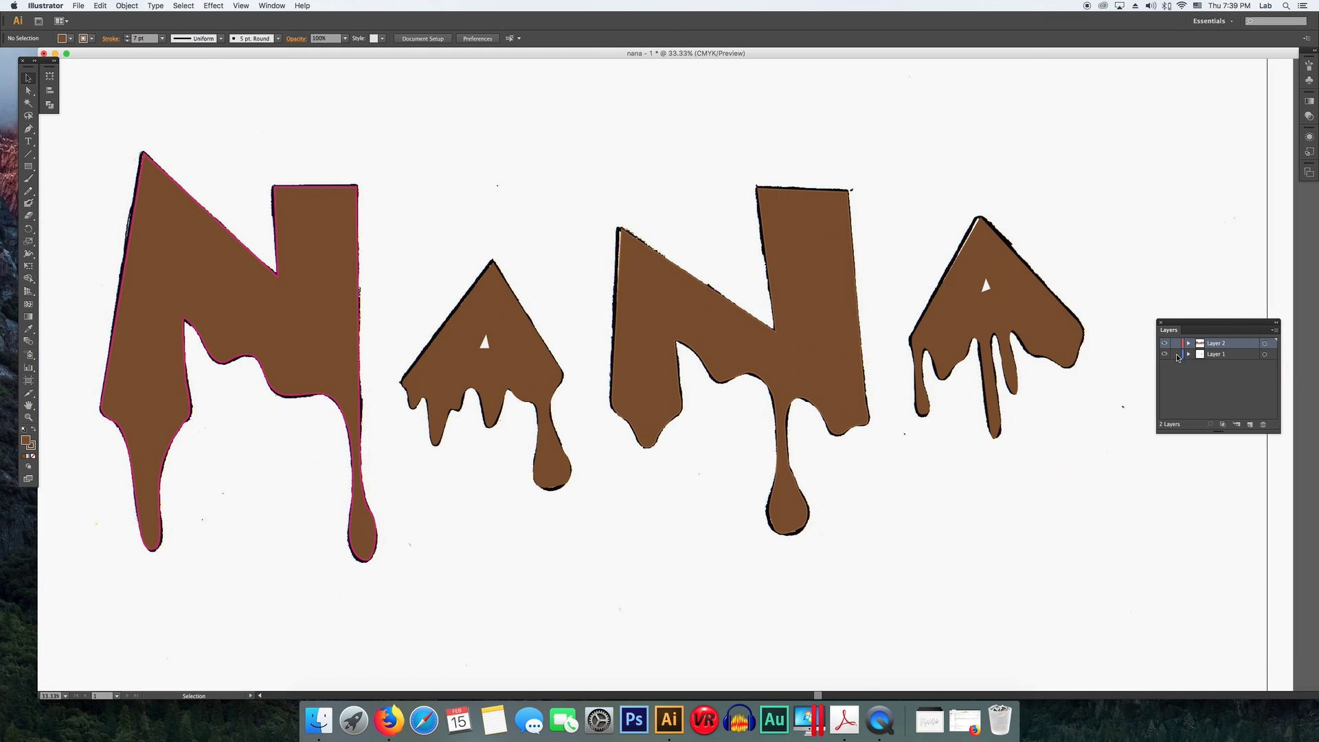
pyautogui.click(894, 138)
pyautogui.moveTo(653, 290); pyautogui.dragTo(657, 324)
pyautogui.moveTo(663, 357); pyautogui.dragTo(661, 399)
pyautogui.moveTo(666, 453); pyautogui.dragTo(657, 261)
pyautogui.moveTo(997, 302)
pyautogui.mouseDown()
pyautogui.moveTo(1094, 507)
pyautogui.moveTo(998, 299)
pyautogui.mouseUp()
pyautogui.click(986, 285)
pyautogui.press('super+z')
pyautogui.press('super+z')
pyautogui.click(1052, 369)
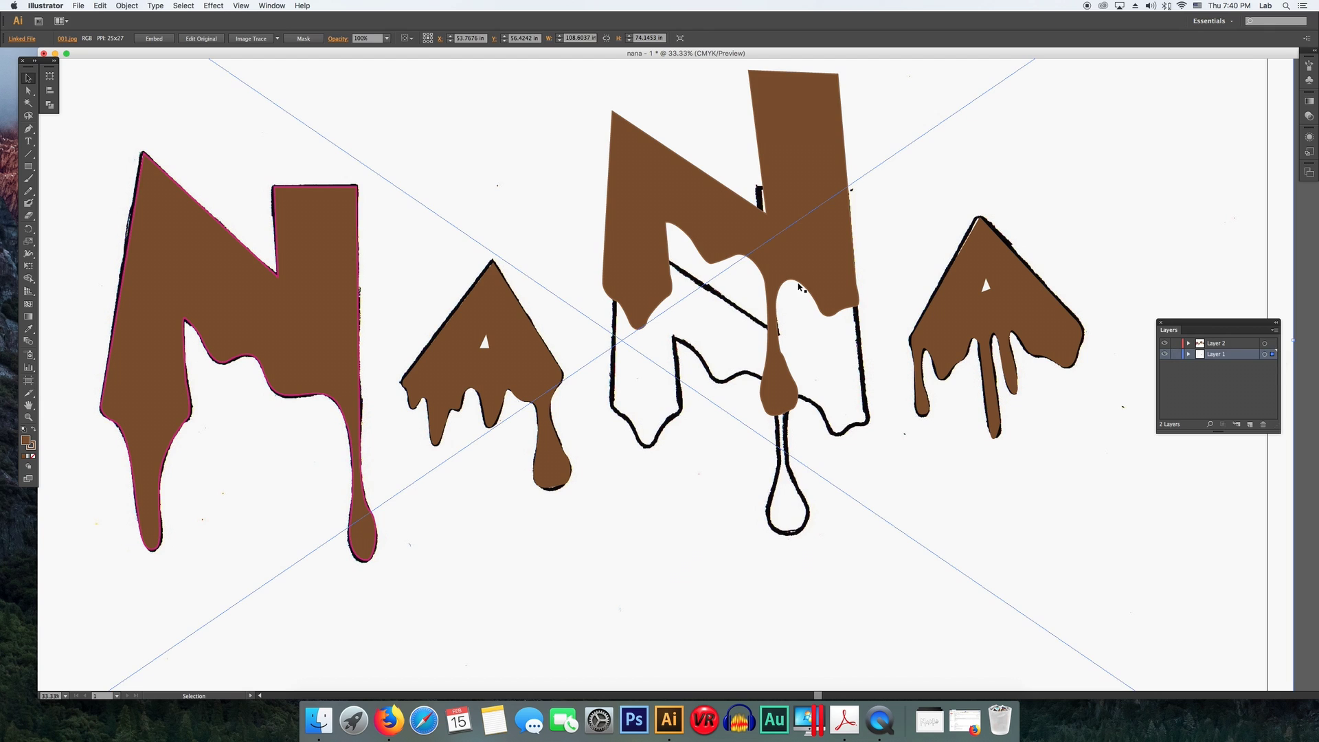
pyautogui.moveTo(799, 287); pyautogui.dragTo(795, 304)
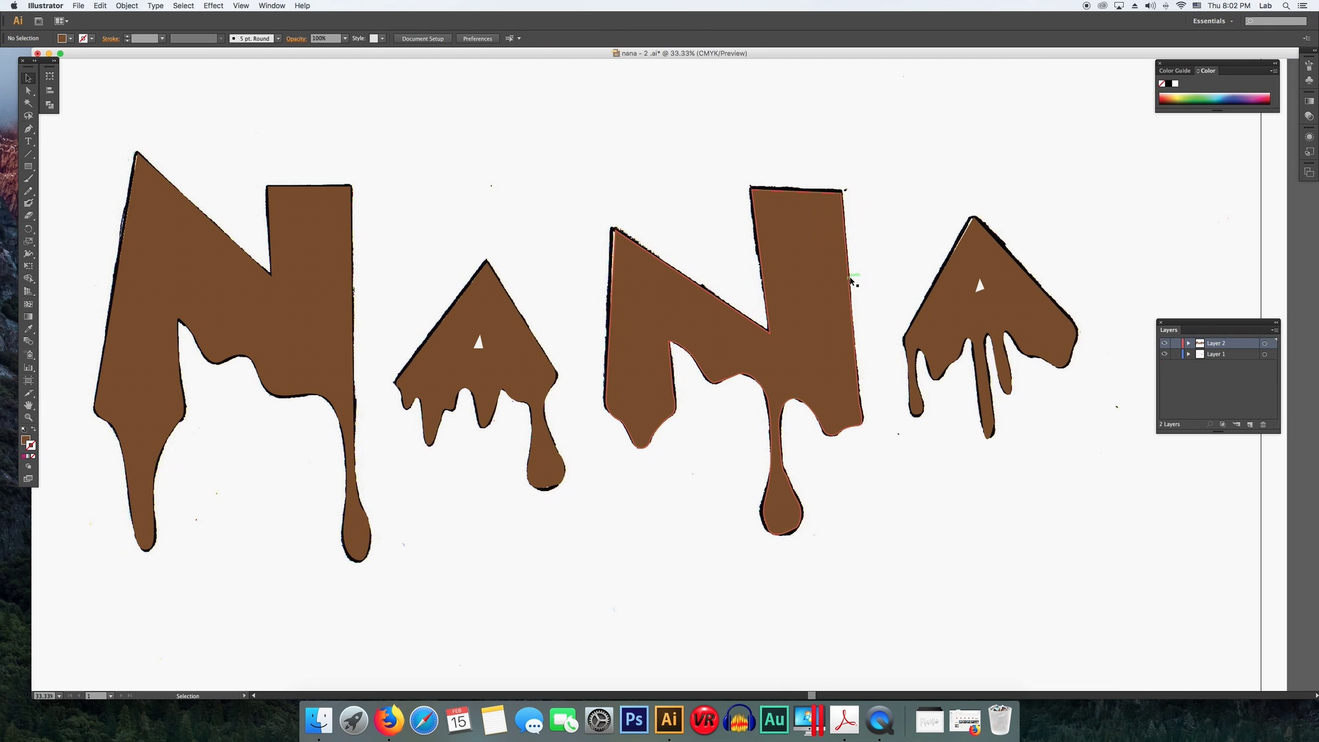
pyautogui.press('super+minus')
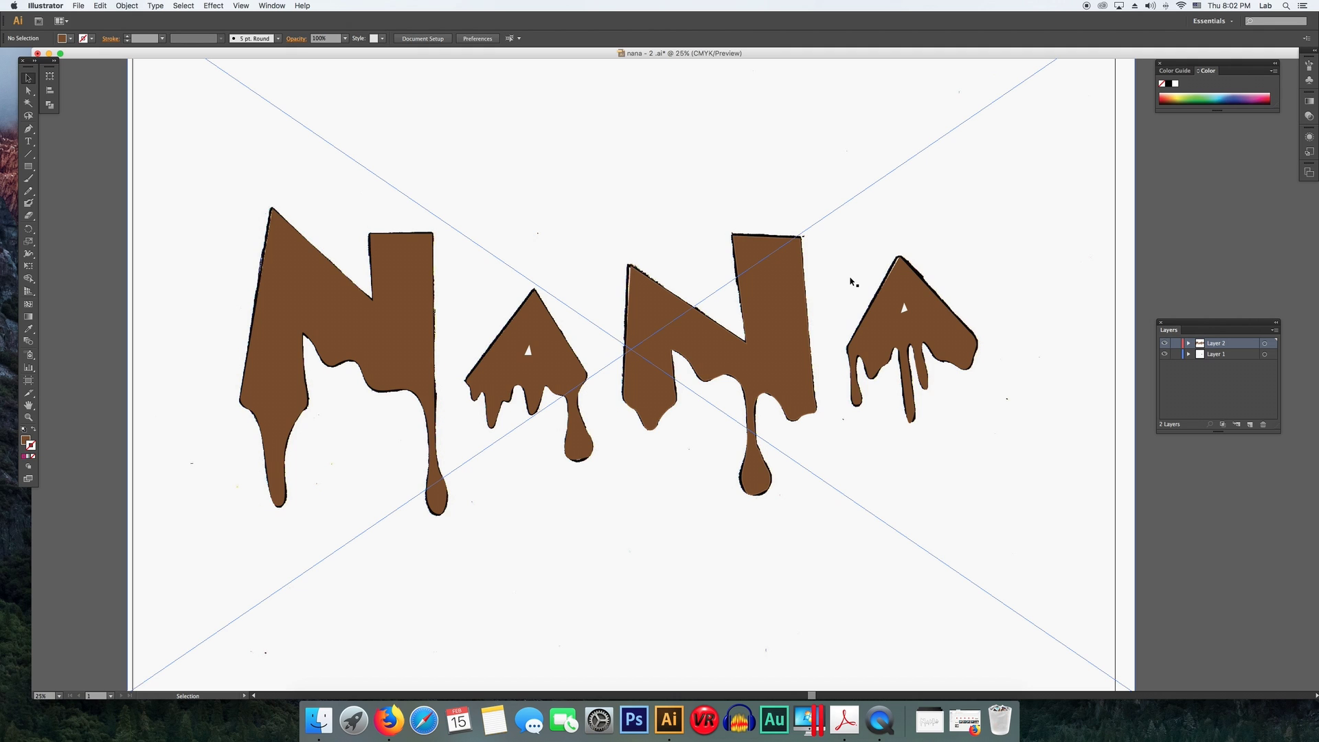
pyautogui.click(1165, 354)
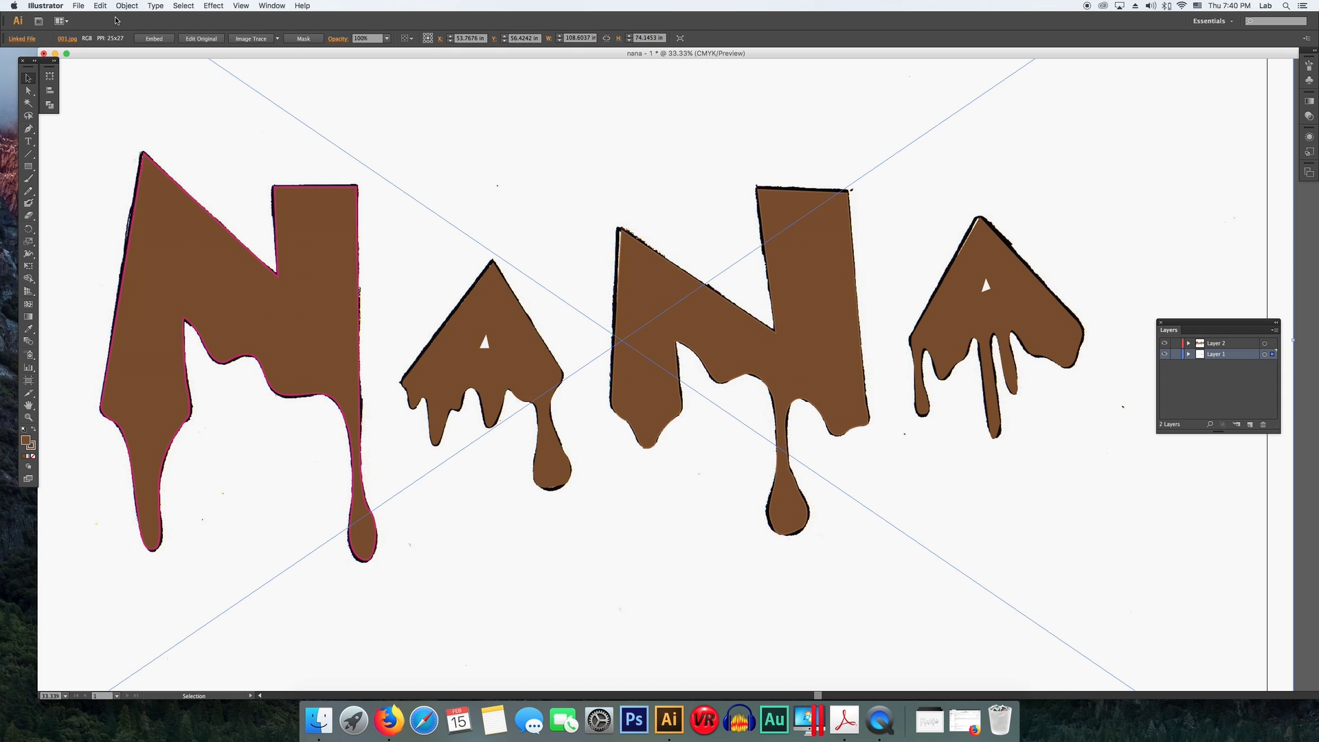
# - Save the document as nana - 2 on the Desktop in Adobe Illustrator (ai) format
pyautogui.click(78, 6)
pyautogui.click(111, 88)
pyautogui.write('na')
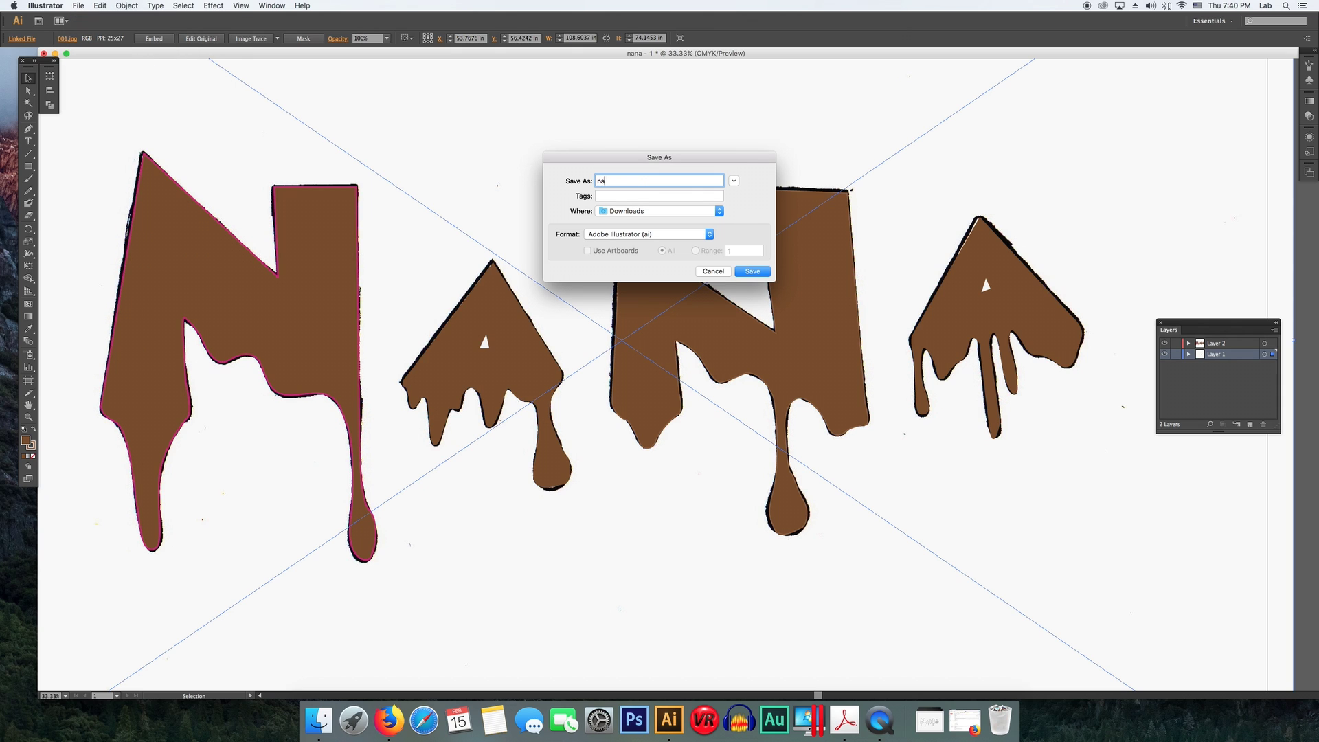
pyautogui.write('na - 2')
pyautogui.click(660, 211)
pyautogui.click(653, 286)
pyautogui.click(650, 234)
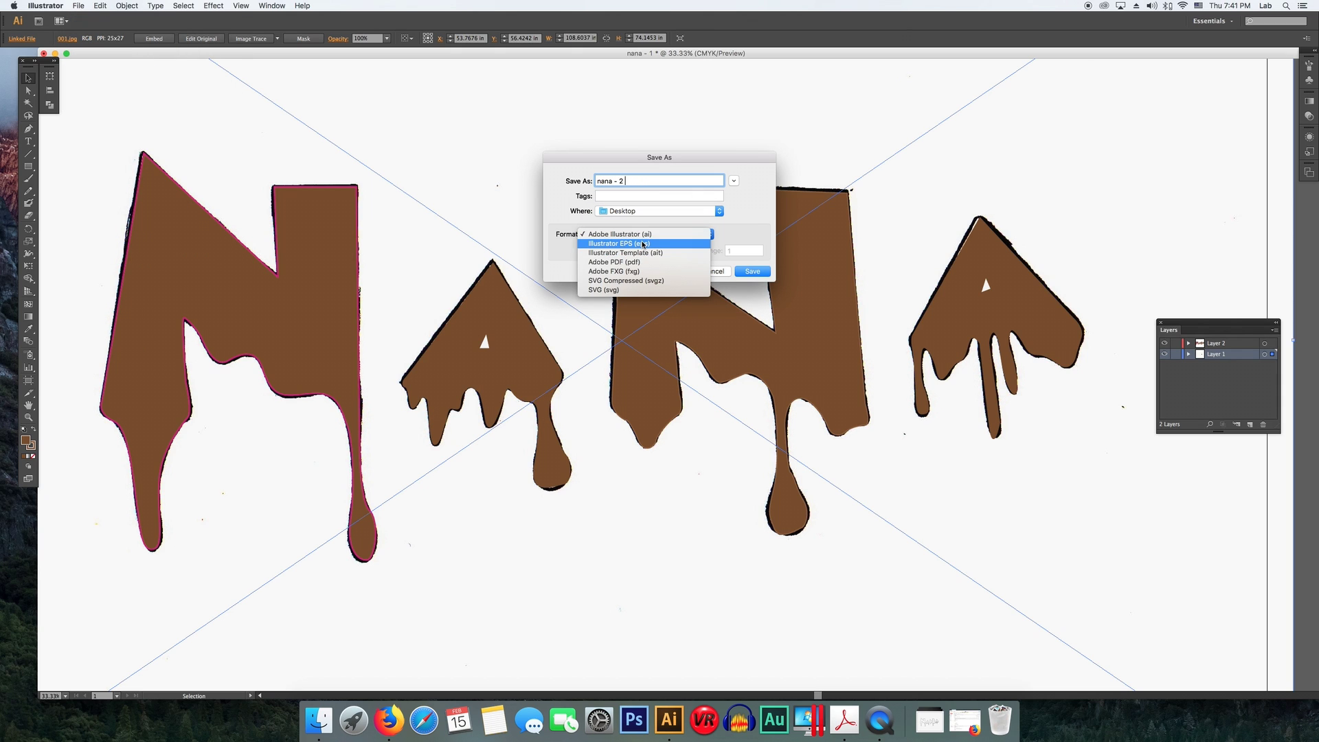
pyautogui.click(614, 262)
pyautogui.click(705, 234)
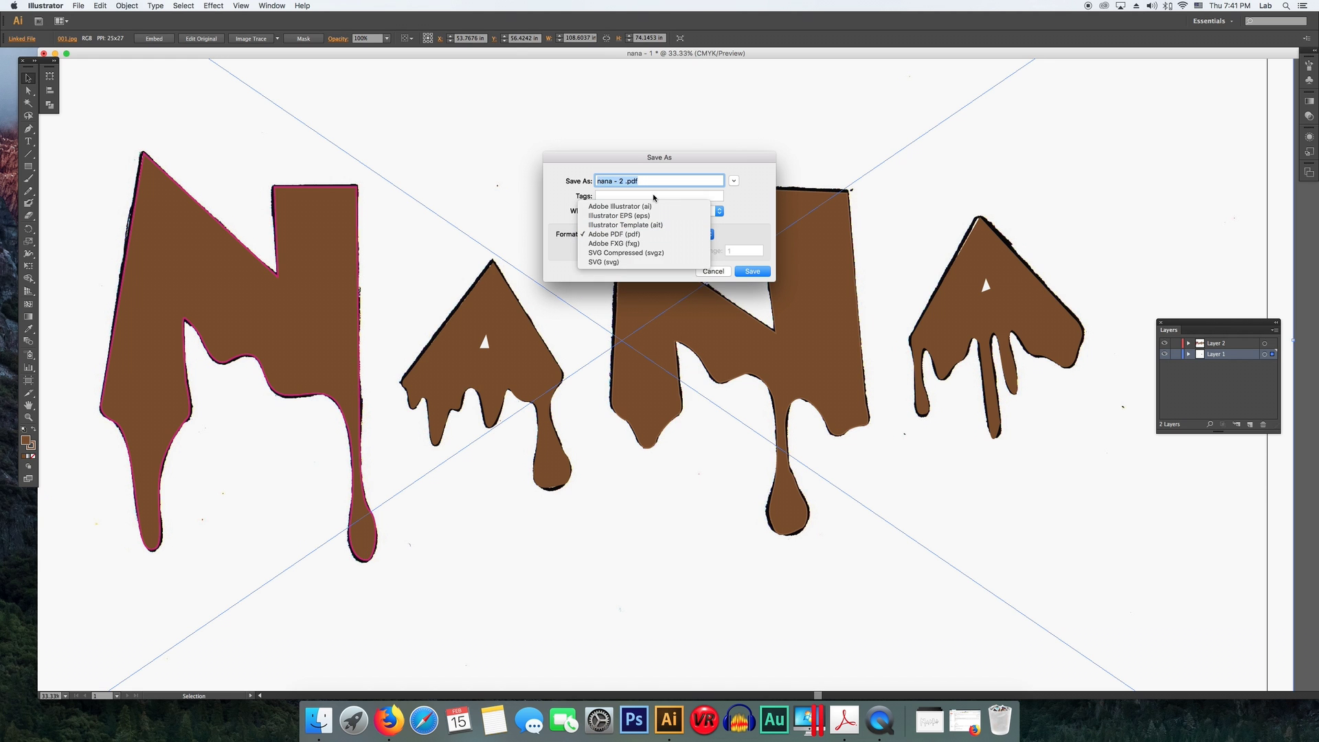
pyautogui.click(618, 202)
pyautogui.click(744, 273)
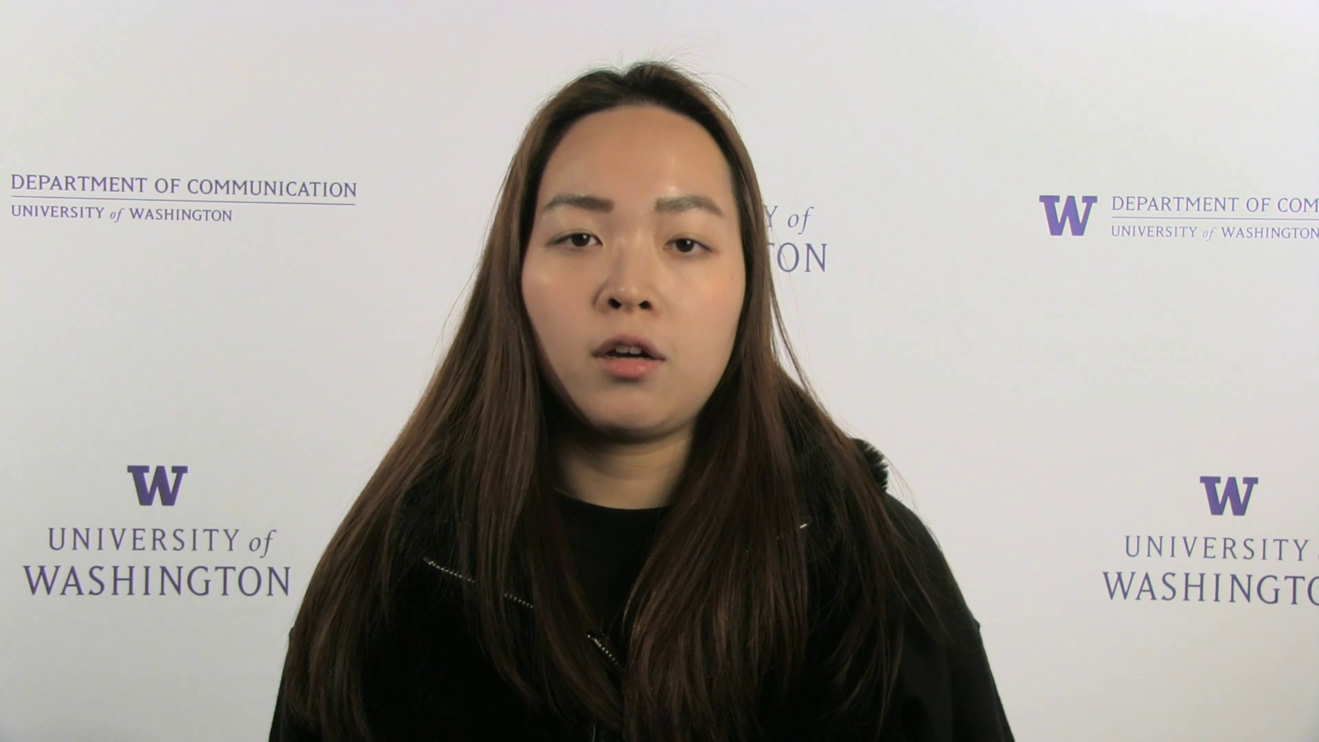